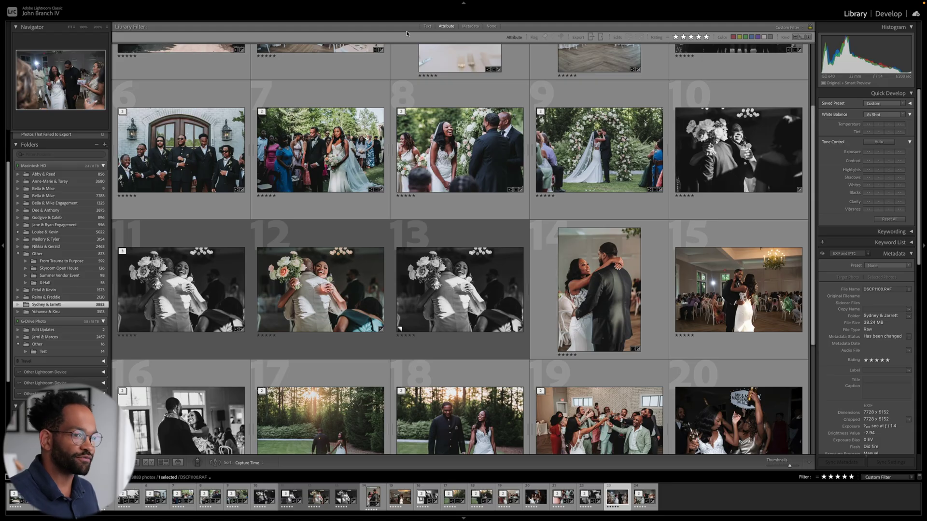
# Step: Open DSCF0698, the ballroom first-dance photo (thumbnail 15), in the Develop module
pyautogui.click(704, 278)
pyautogui.press('d')
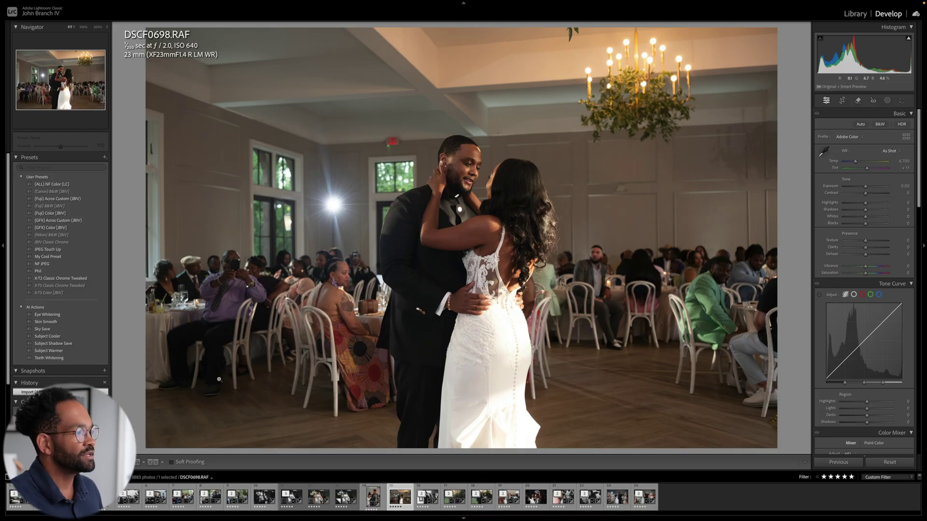
# Step: Apply the (GFX) Color [JBIV] preset, raise exposure to +0.90 and cool temperature to 4,450
pyautogui.click(73, 227)
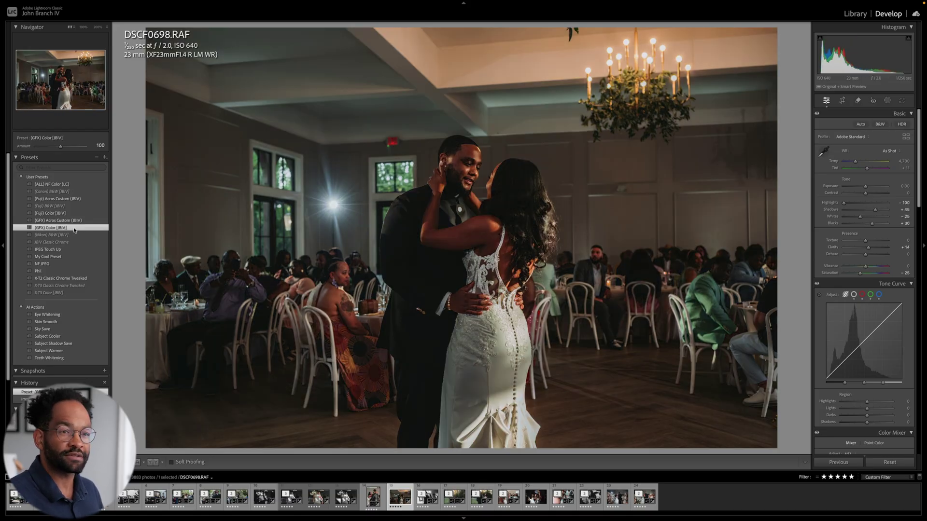
pyautogui.moveTo(865, 187); pyautogui.dragTo(869, 187)
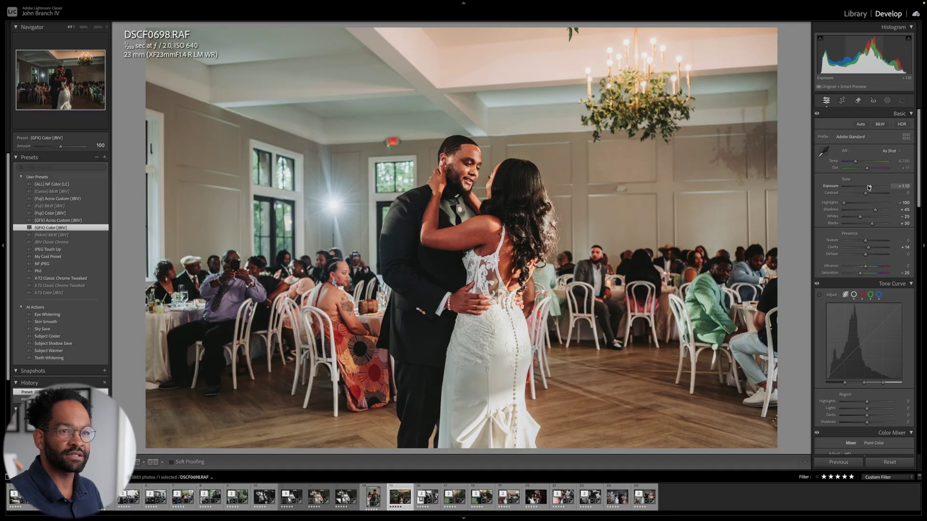
pyautogui.moveTo(854, 161); pyautogui.dragTo(856, 162)
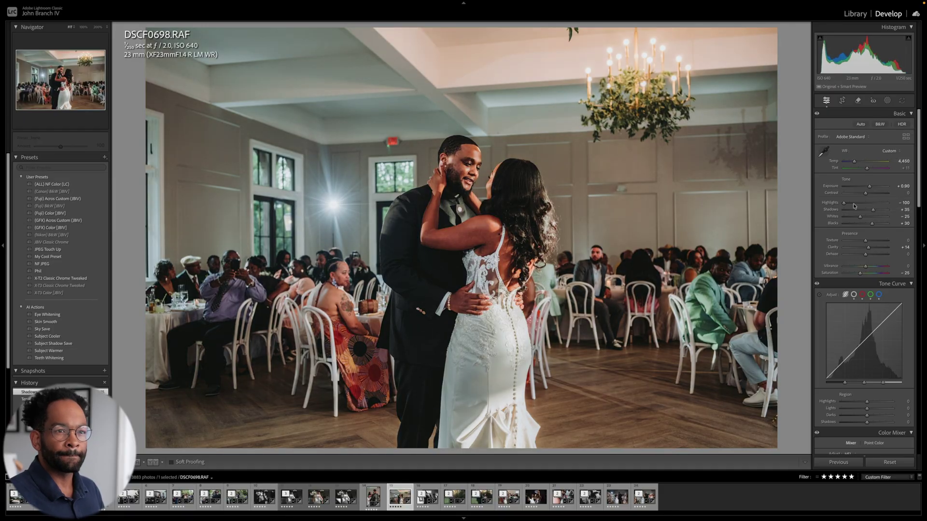
# Step: Start AI Denoise on the photo from the Detail panel
pyautogui.scroll(-1, 839, 208)
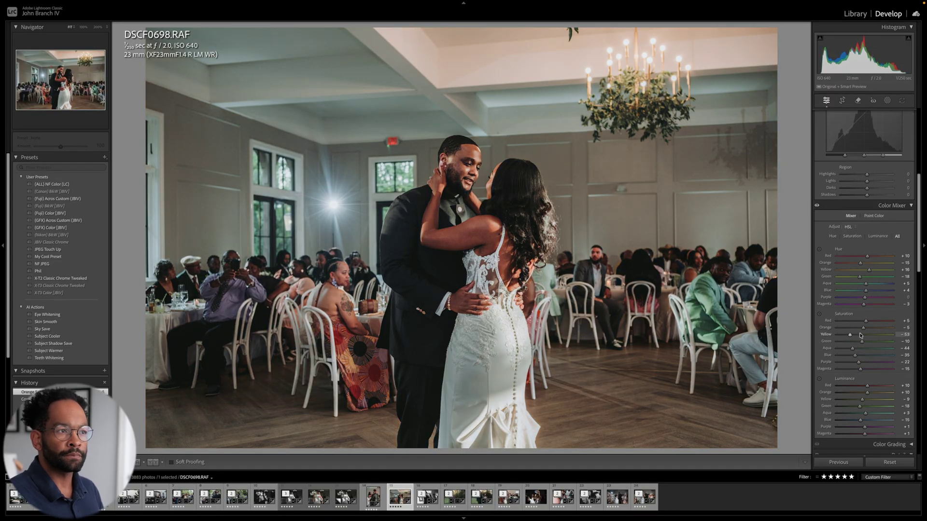
pyautogui.scroll(1, 859, 193)
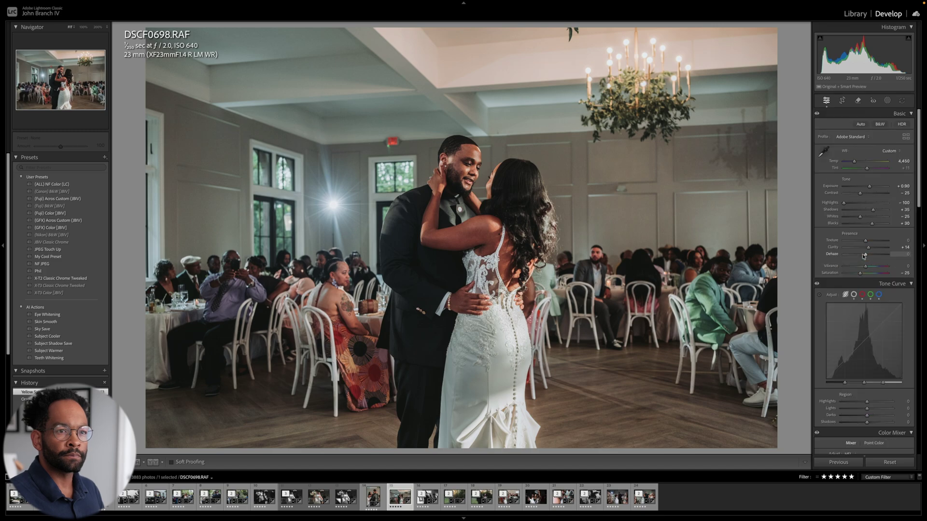
pyautogui.scroll(-15, 859, 192)
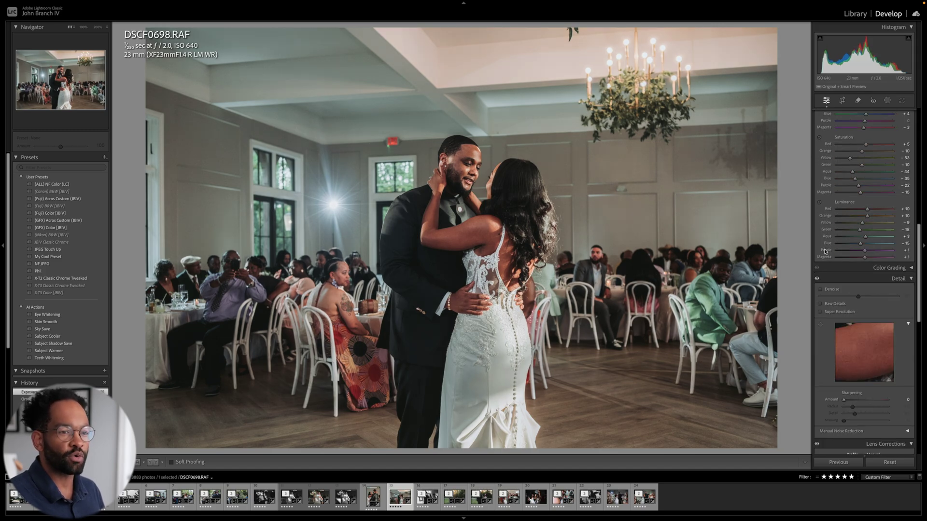
pyautogui.click(820, 248)
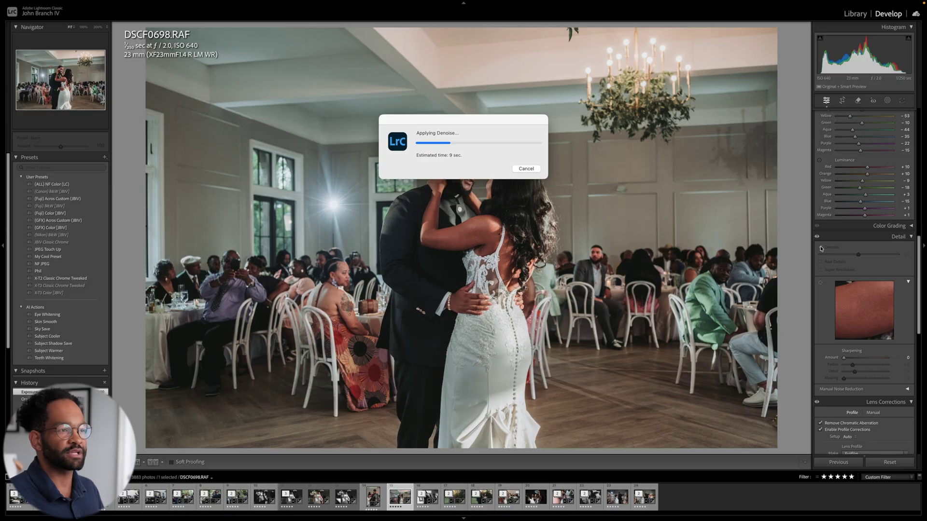
# Step: Let Denoise finish, then raise the Tint to +16 in the Basic panel
pyautogui.scroll(-5, 822, 285)
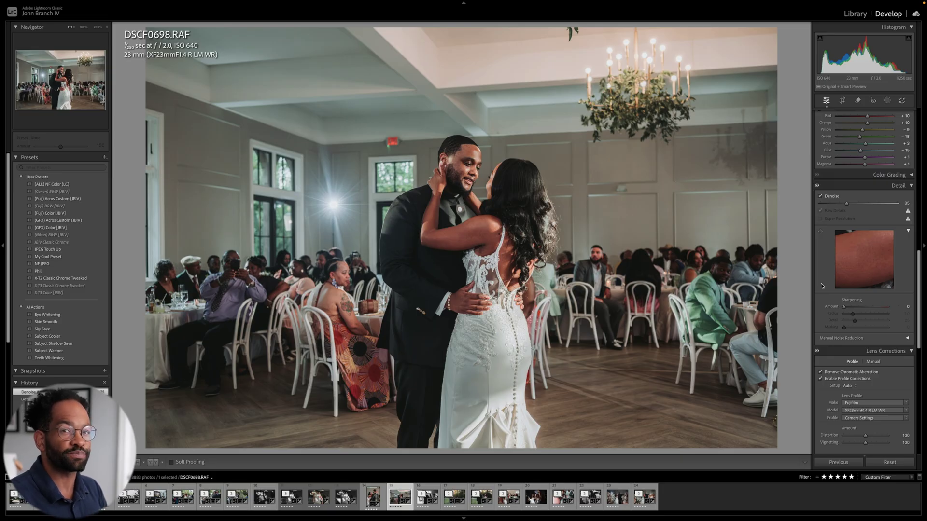
pyautogui.scroll(10, 822, 286)
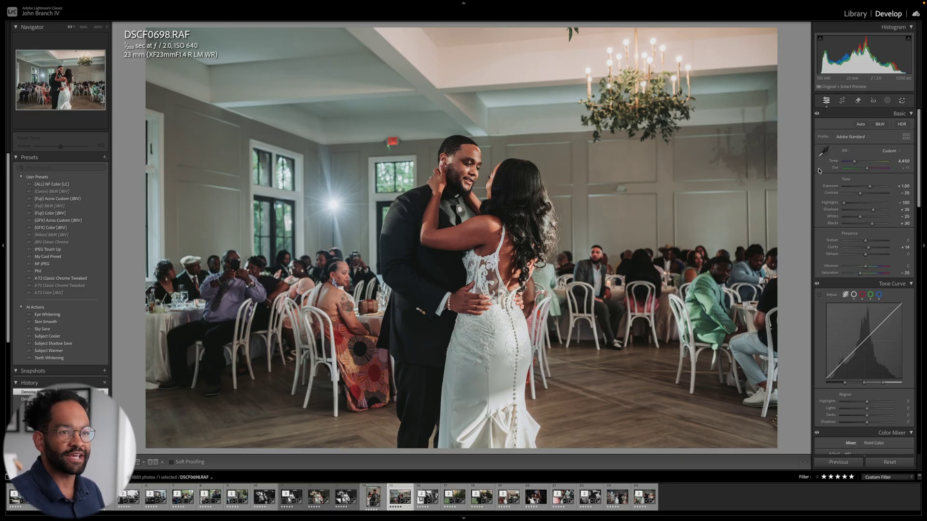
pyautogui.moveTo(865, 168); pyautogui.dragTo(866, 169)
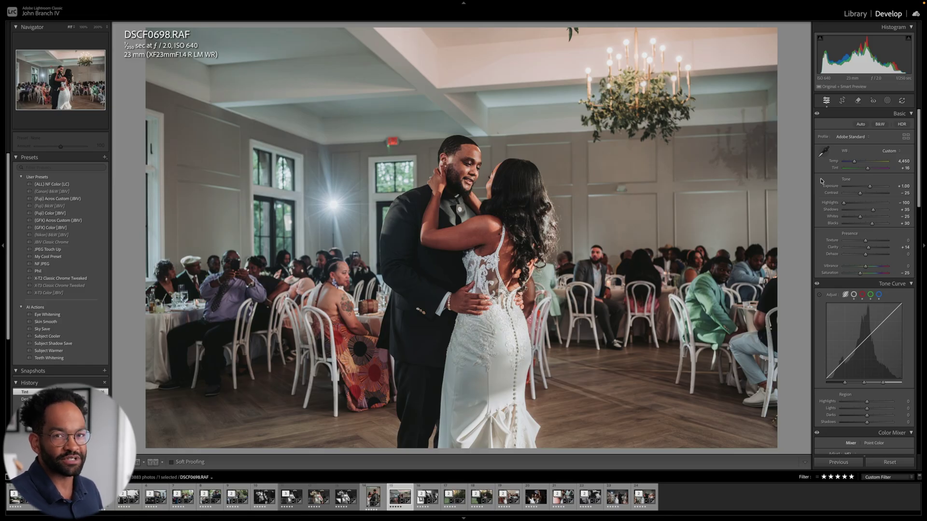
# Step: Select grid photos 8, 14, 15, 21 and 22 and bring up Export for them
pyautogui.press('g')
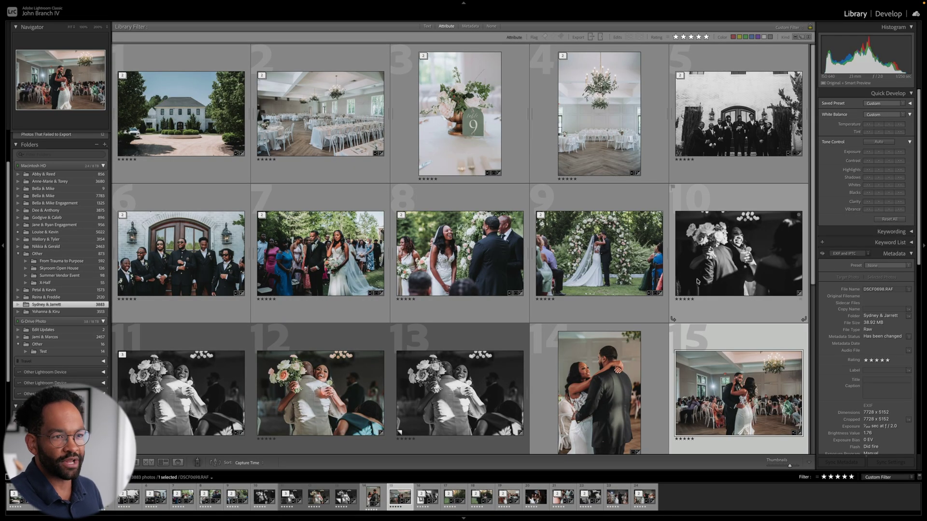
pyautogui.scroll(-1, 684, 289)
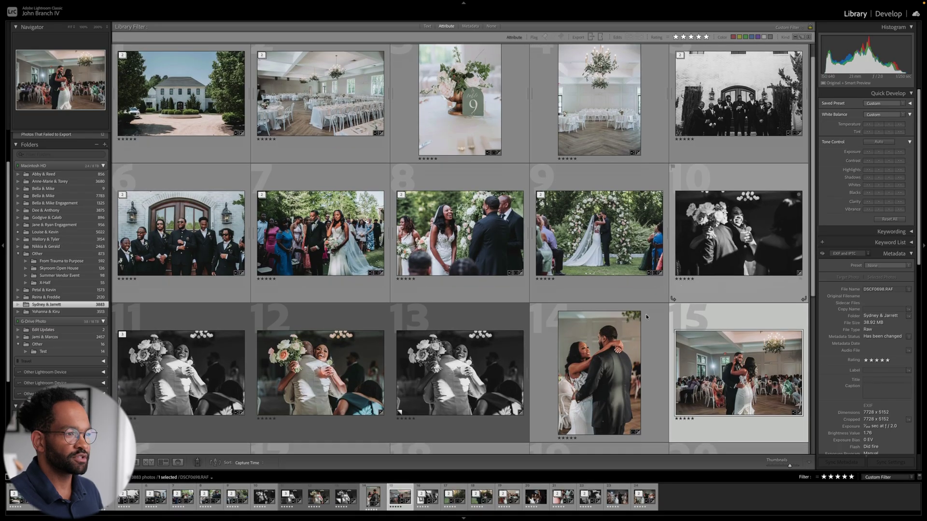
pyautogui.click(457, 229)
pyautogui.scroll(-5, 483, 217)
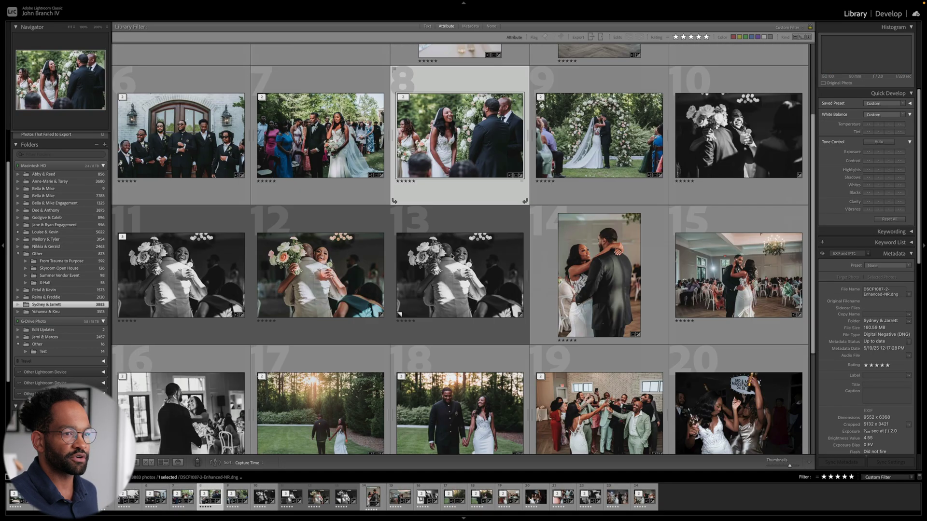
pyautogui.keyDown('super'); pyautogui.click(598, 270); pyautogui.keyUp('super')
pyautogui.scroll(-3, 598, 271)
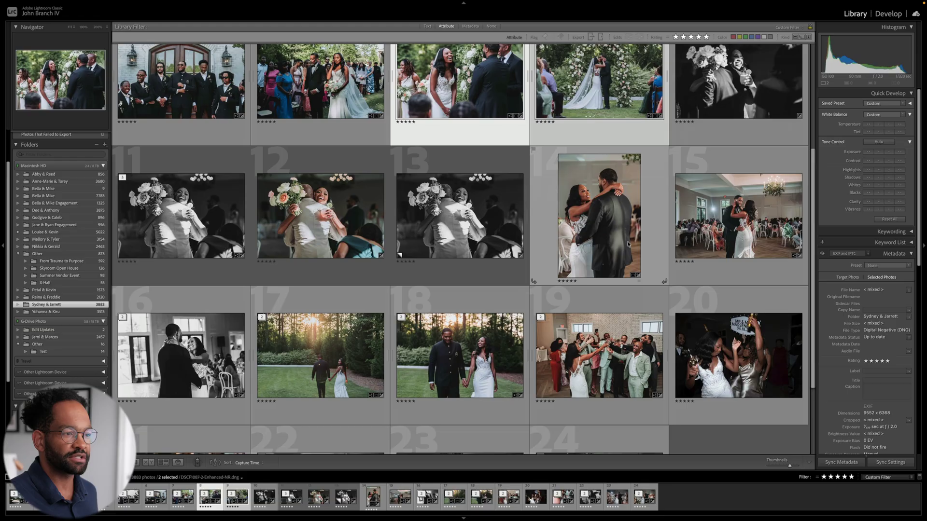
pyautogui.keyDown('super'); pyautogui.click(738, 241); pyautogui.keyUp('super')
pyautogui.scroll(-4, 739, 241)
pyautogui.keyDown('super'); pyautogui.click(193, 429); pyautogui.keyUp('super')
pyautogui.keyDown('super'); pyautogui.click(287, 407); pyautogui.keyUp('super')
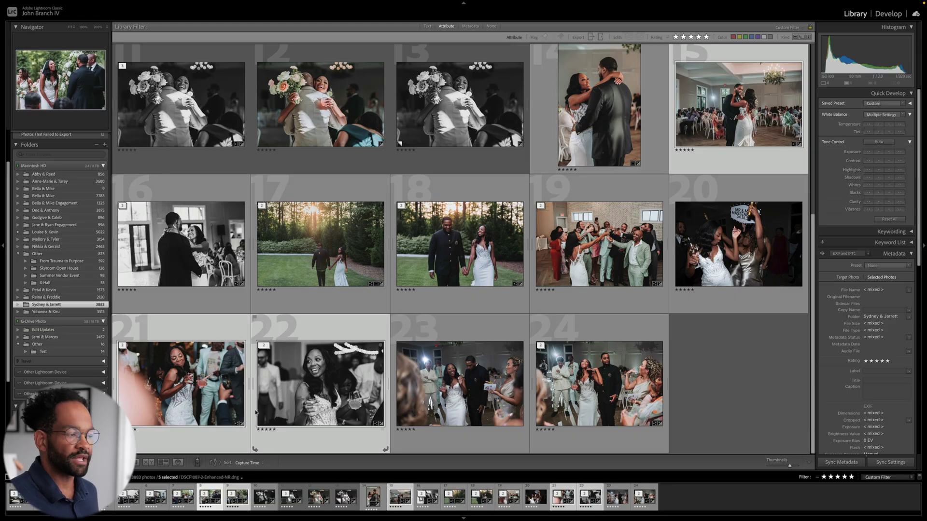
pyautogui.press('super+shift+e')
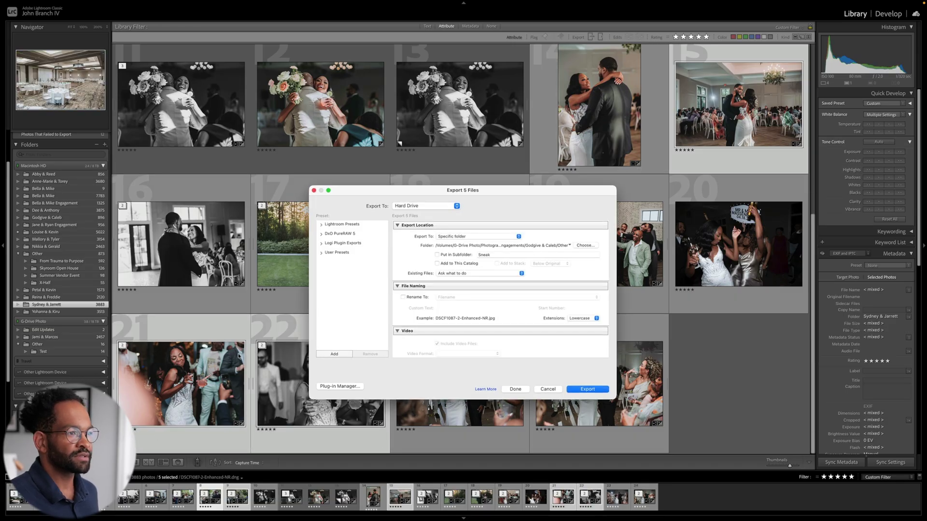
# Step: Move the Export dialog higher and open the Export Location folder chooser
pyautogui.moveTo(466, 192); pyautogui.dragTo(456, 132)
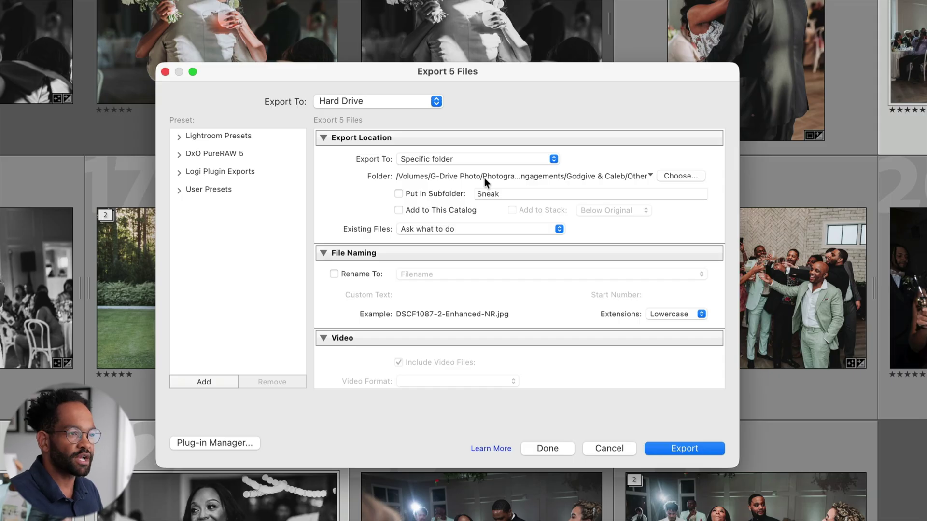
pyautogui.click(673, 177)
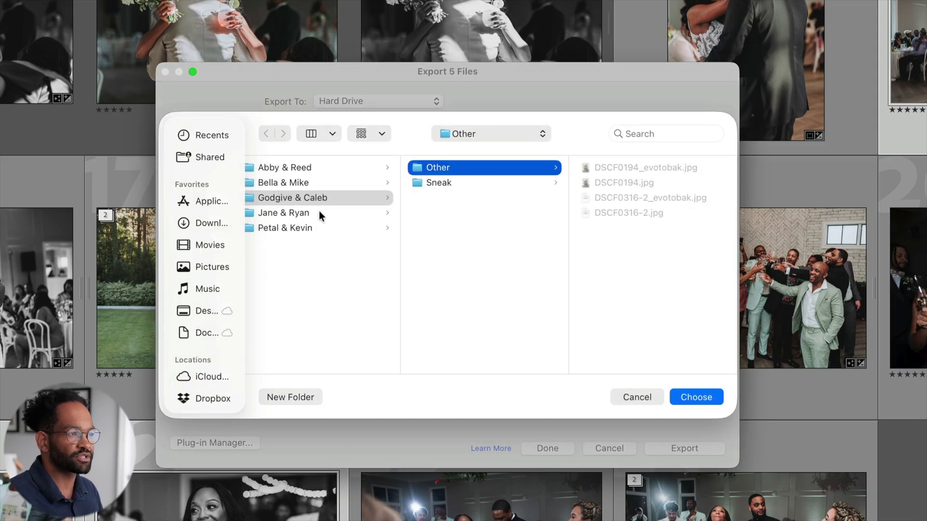
# Step: Choose the Desktop folder under the home folder as the export destination
pyautogui.scroll(-3, 209, 235)
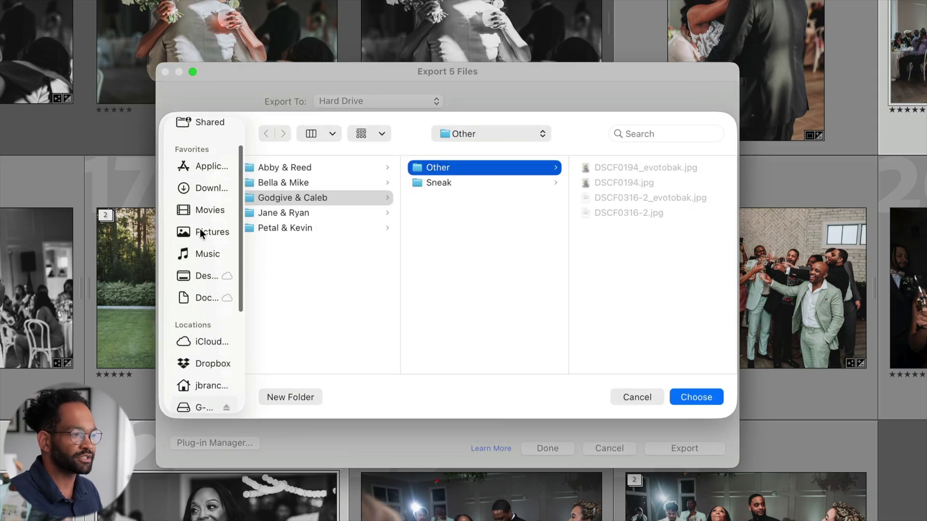
pyautogui.scroll(3, 200, 229)
pyautogui.scroll(-6, 199, 228)
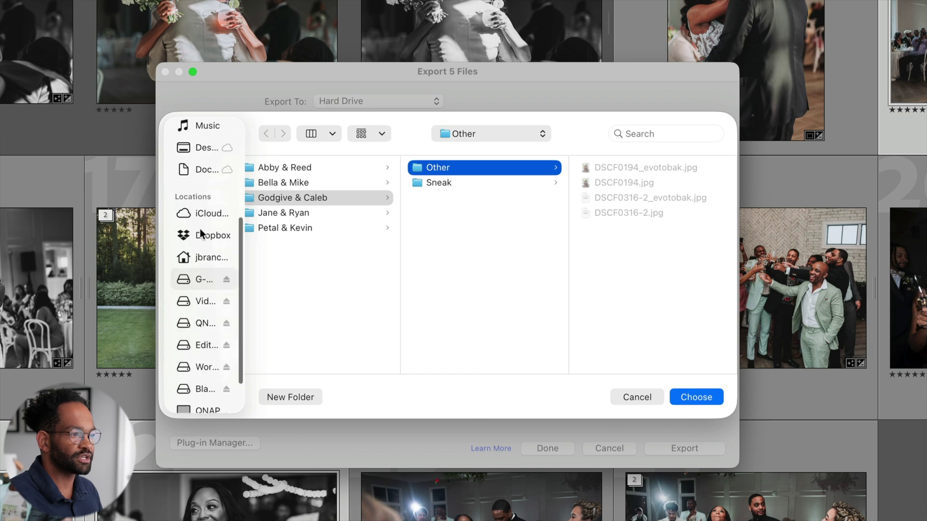
pyautogui.click(193, 250)
pyautogui.press('Return')
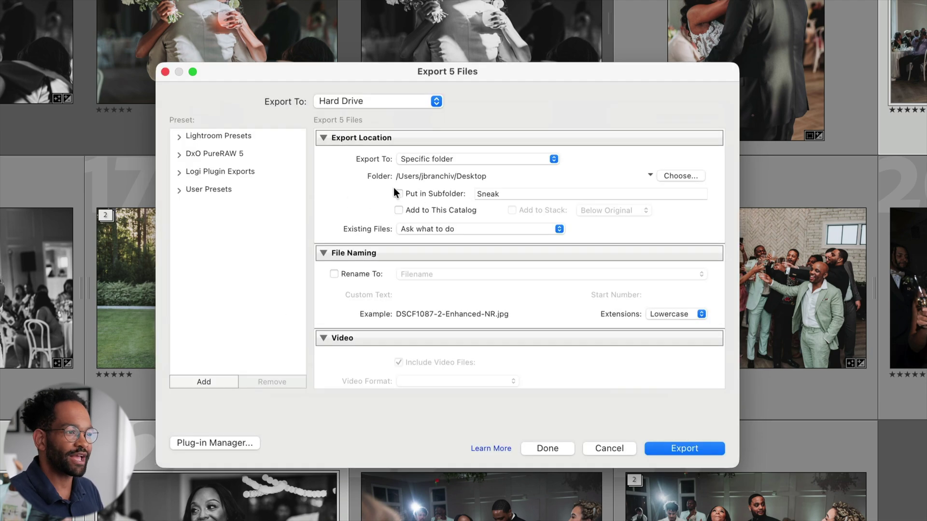
# Step: Check the JPEG, quality 100, sRGB file settings and collapse Video to reach Image Sizing
pyautogui.scroll(-3, 387, 186)
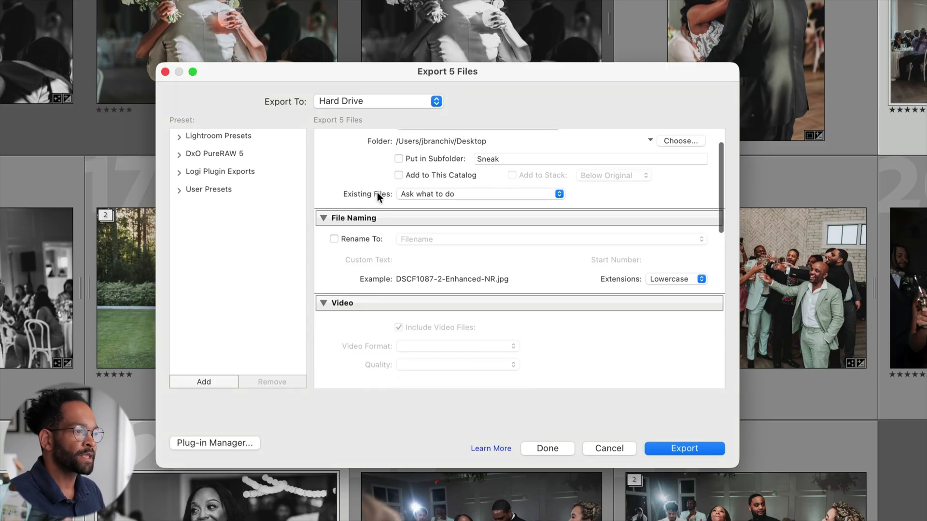
pyautogui.scroll(-2, 380, 199)
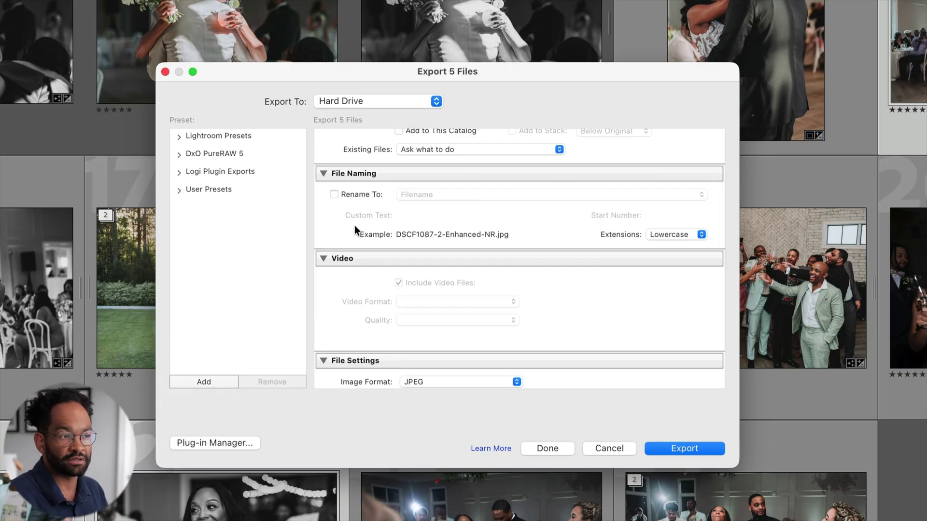
pyautogui.scroll(-2, 354, 225)
pyautogui.click(322, 215)
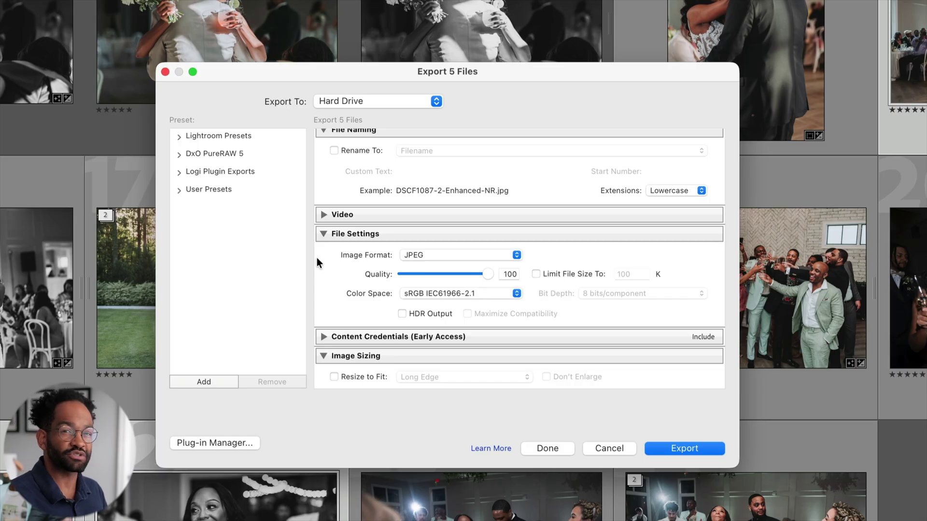
pyautogui.scroll(-5, 318, 255)
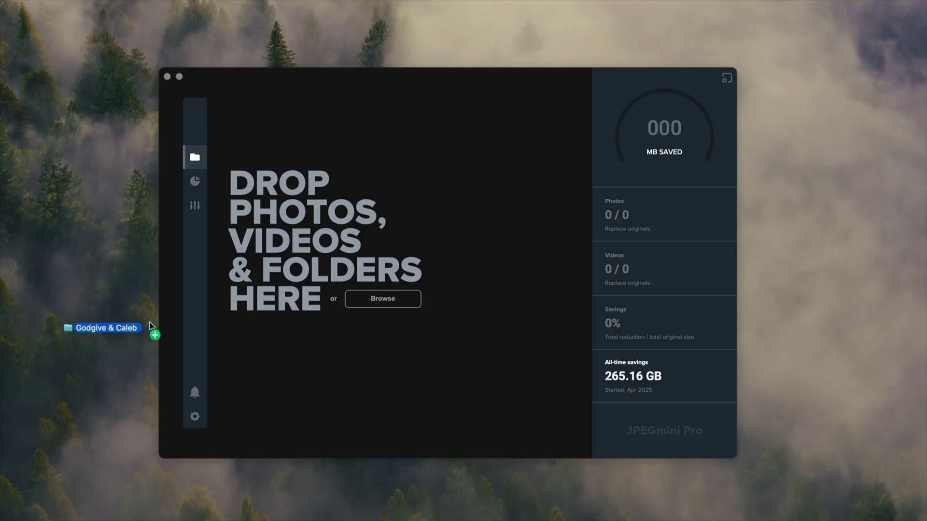
pyautogui.moveTo(68, 325); pyautogui.dragTo(311, 317)
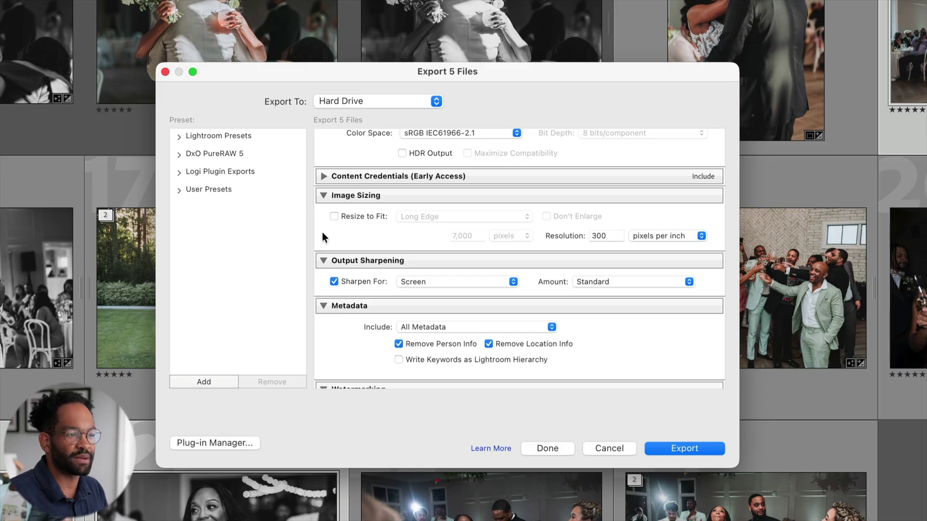
pyautogui.click(497, 283)
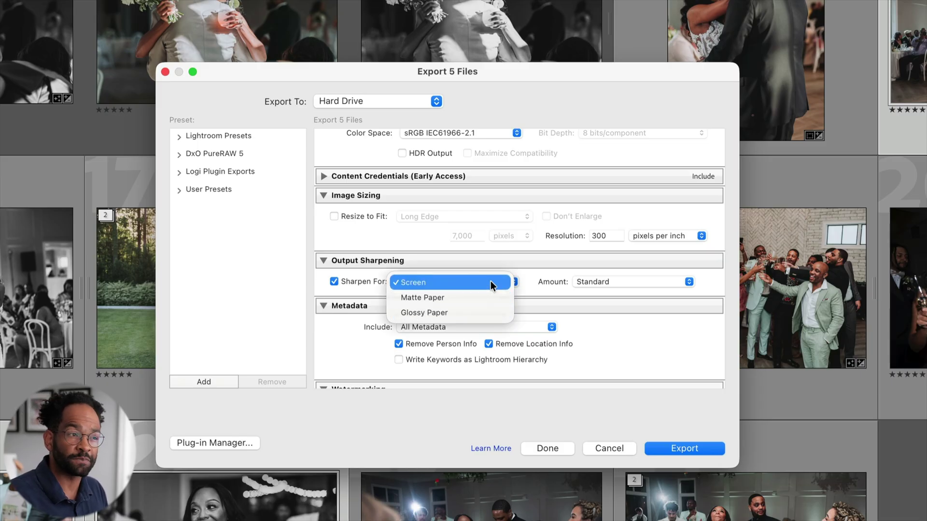
pyautogui.click(523, 278)
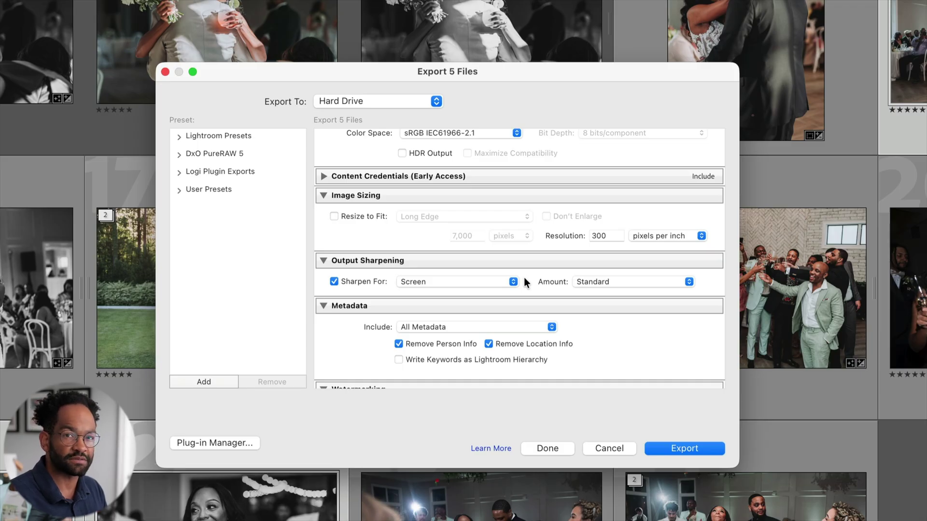
pyautogui.scroll(-4, 348, 314)
pyautogui.scroll(-1, 344, 271)
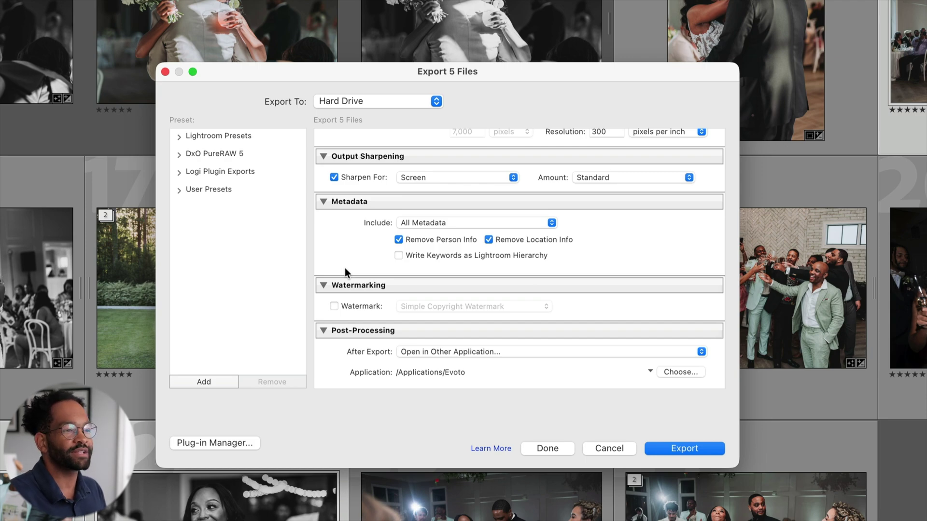
pyautogui.scroll(10, 345, 268)
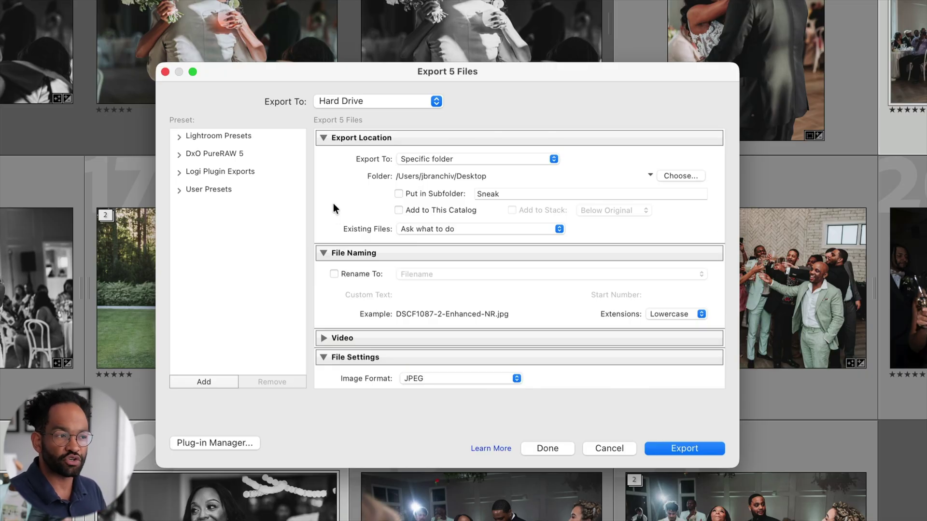
pyautogui.scroll(-8, 333, 205)
pyautogui.scroll(3, 333, 204)
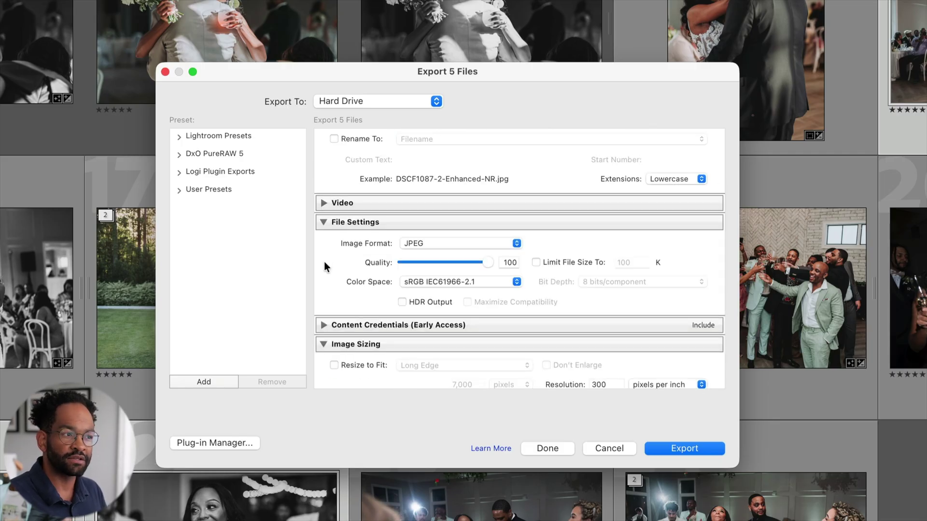
pyautogui.scroll(-5, 324, 264)
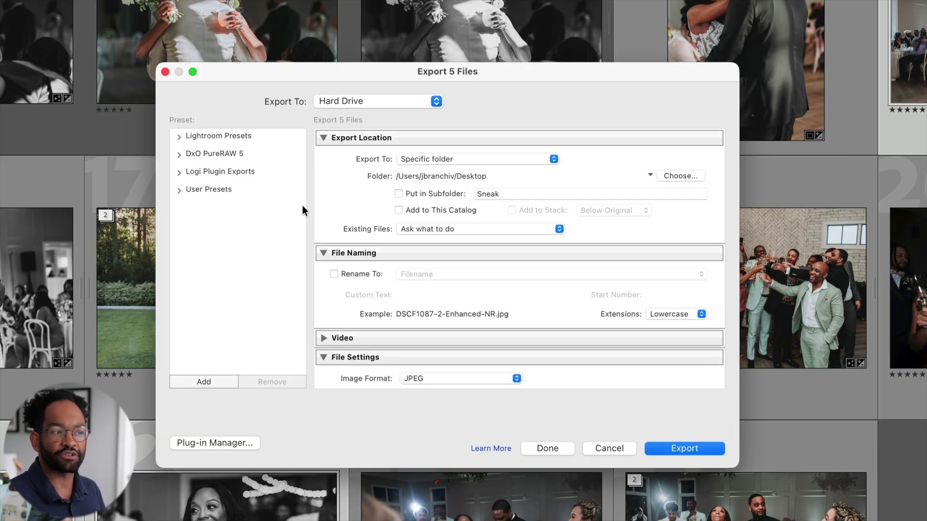
pyautogui.scroll(-10, 336, 211)
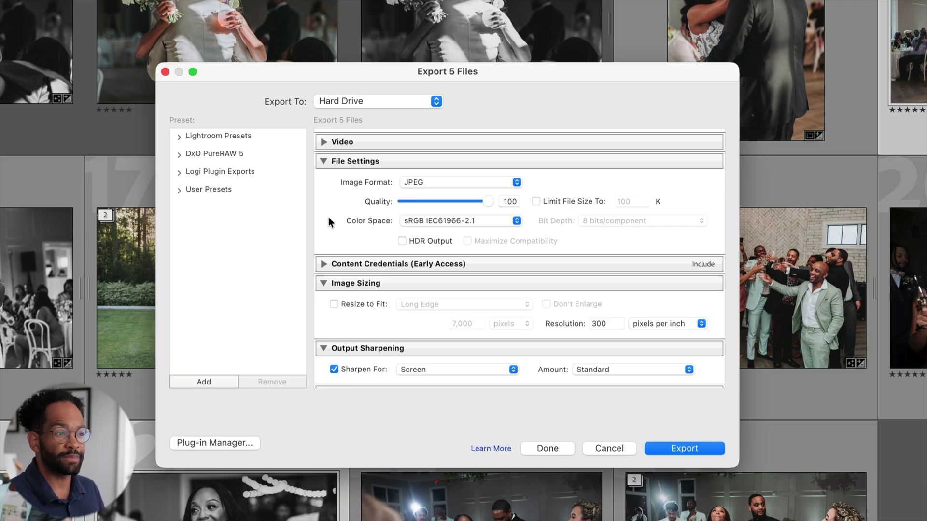
pyautogui.scroll(-3, 328, 218)
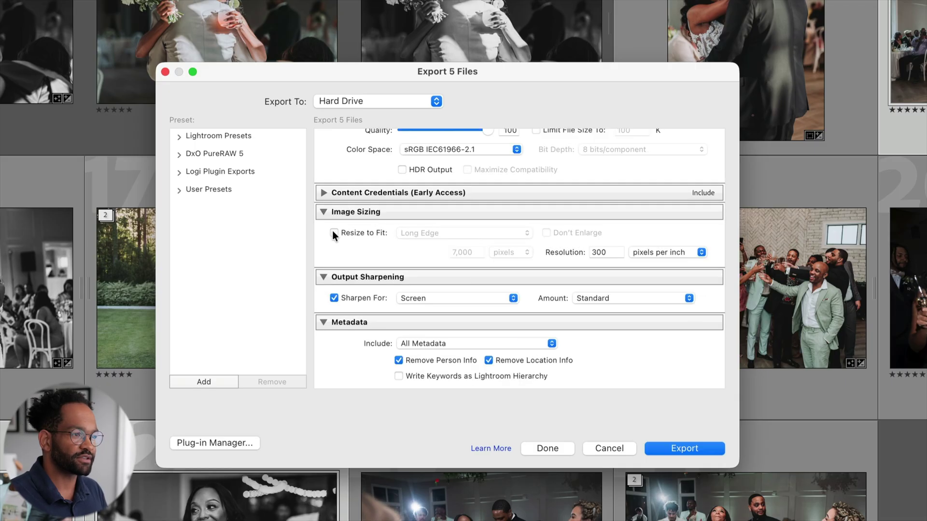
pyautogui.click(333, 233)
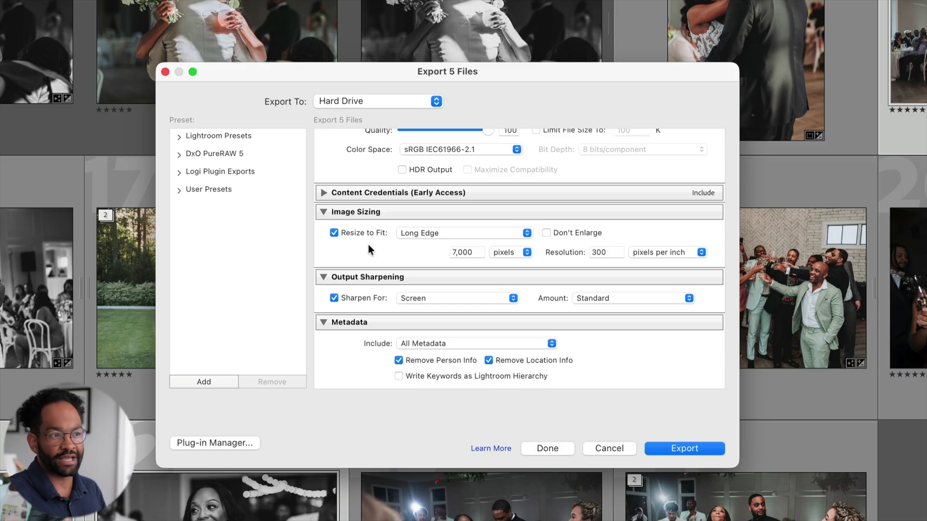
# Step: Change the Long Edge resize value from 7,000 to 2500 pixels
pyautogui.doubleClick(461, 251)
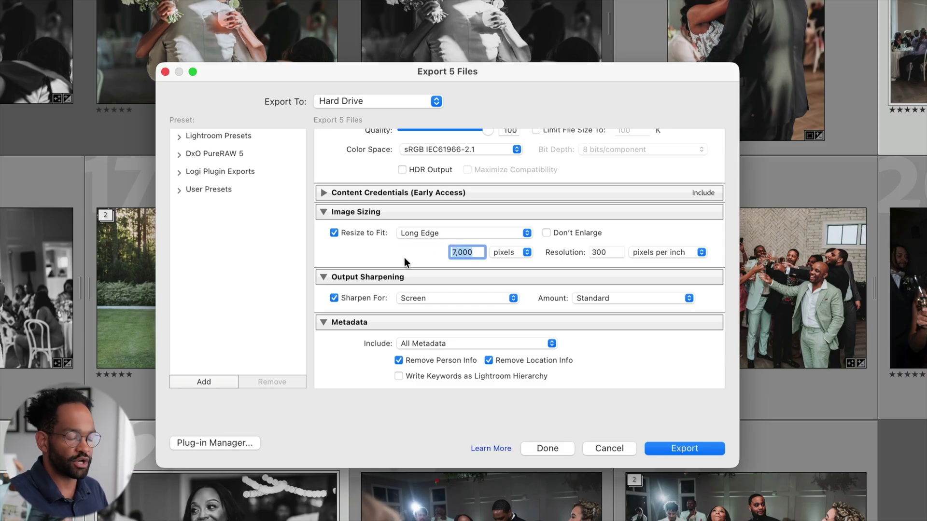
pyautogui.write('2500')
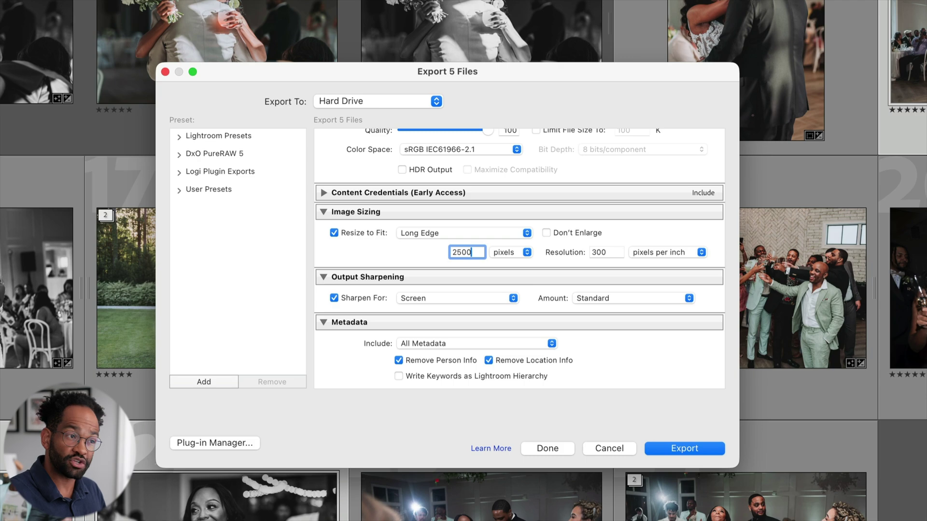
pyautogui.click(380, 261)
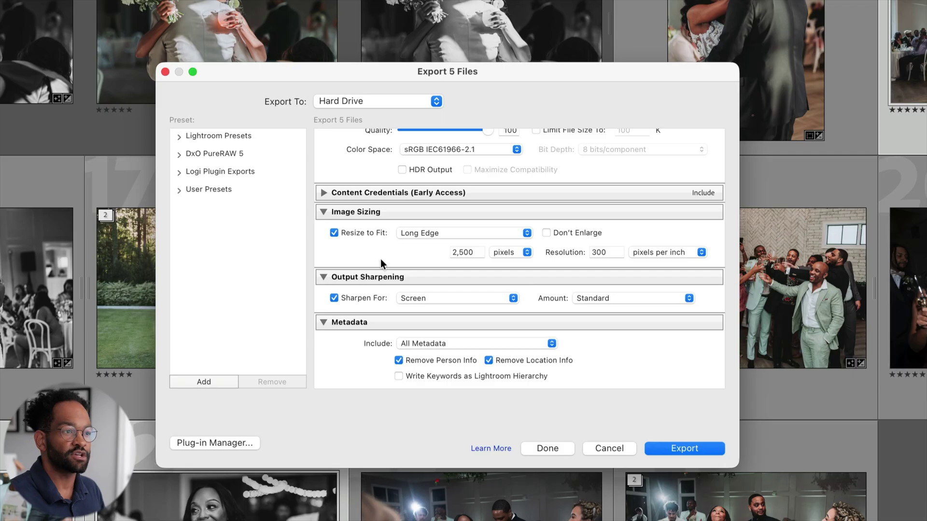
# Step: Change the export resolution from 300 to 72 pixels per inch
pyautogui.doubleClick(599, 252)
pyautogui.write('72')
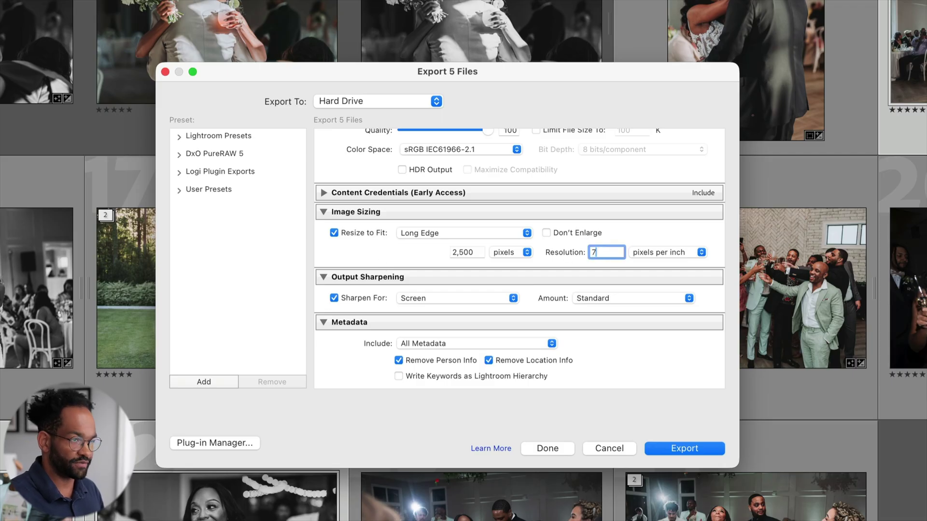
pyautogui.click(618, 232)
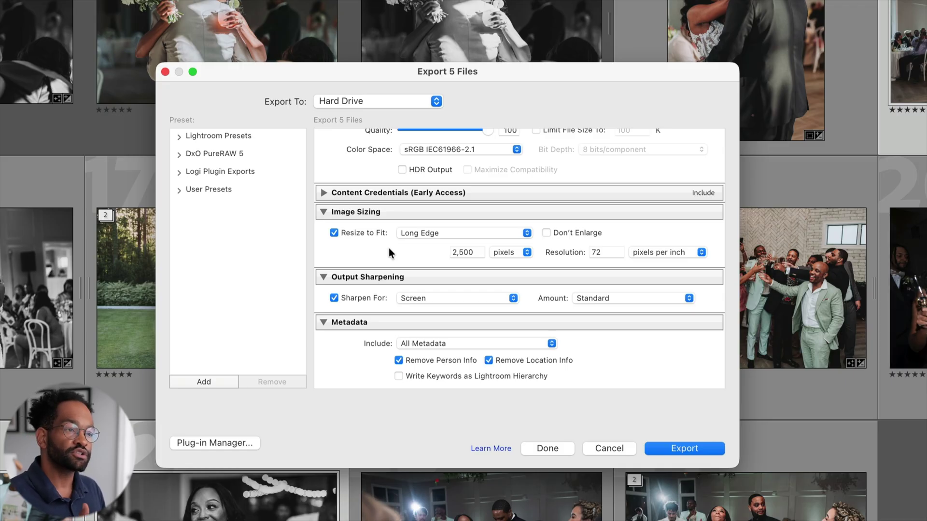
pyautogui.scroll(-5, 386, 249)
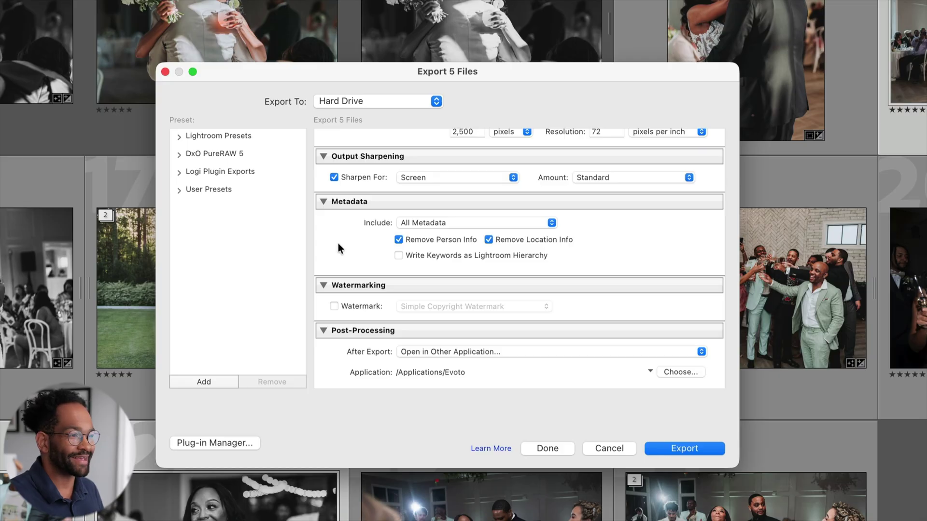
pyautogui.scroll(5, 337, 244)
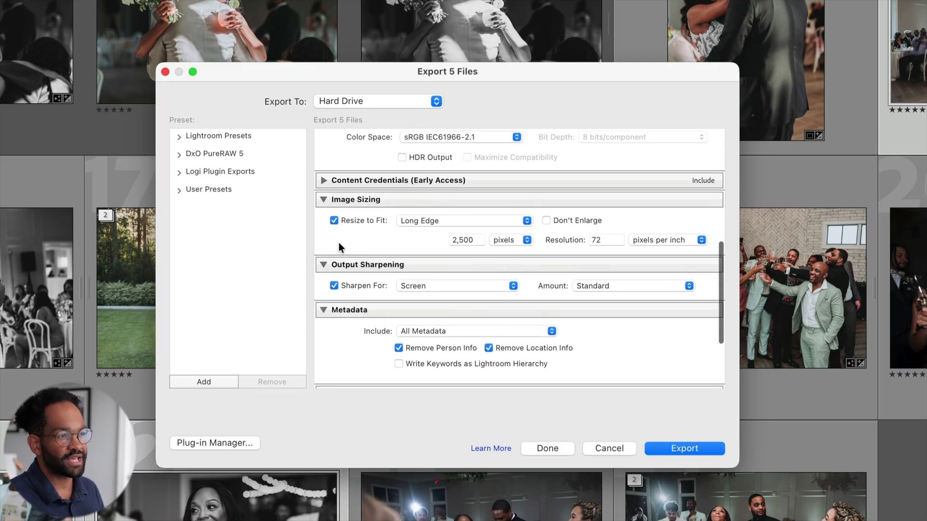
pyautogui.scroll(3, 338, 242)
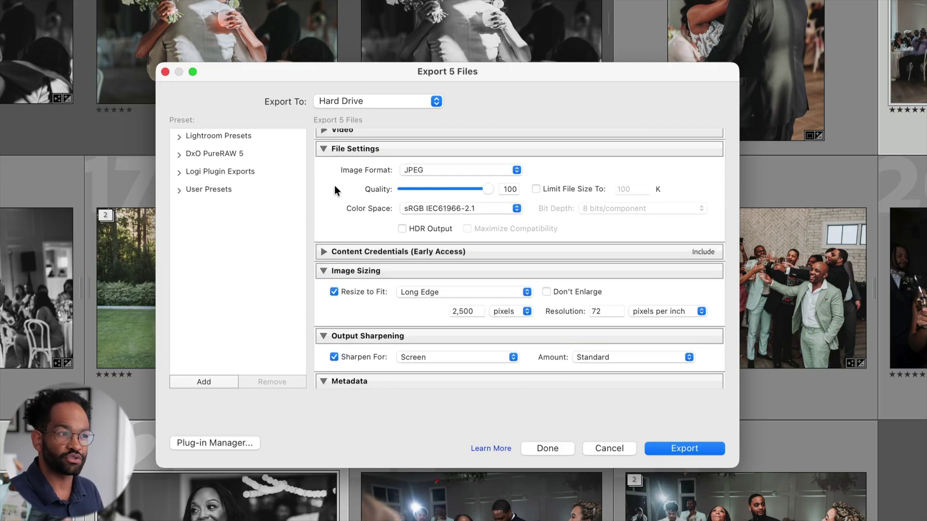
pyautogui.scroll(1, 333, 186)
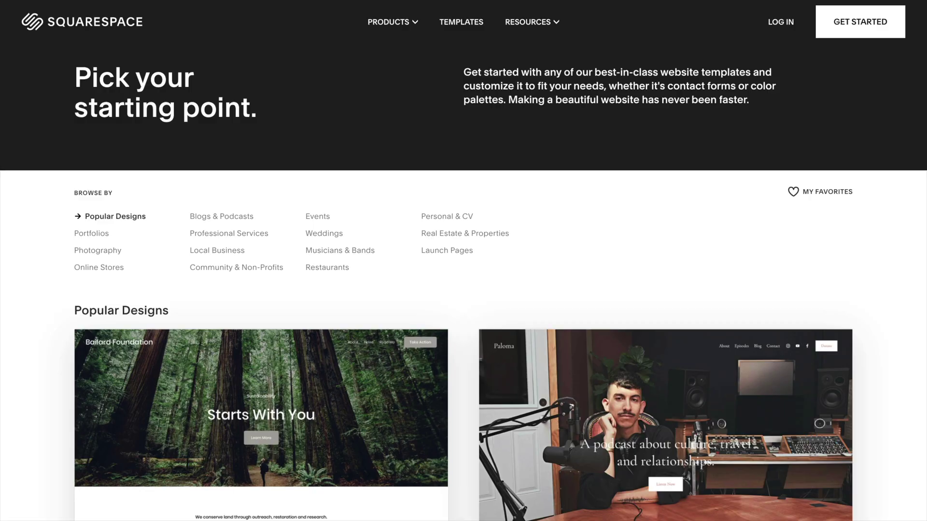
# Step: Scroll the Popular Designs templates past Bailard and Paloma to Beaumont and Nolan
pyautogui.scroll(-4, 463, 260)
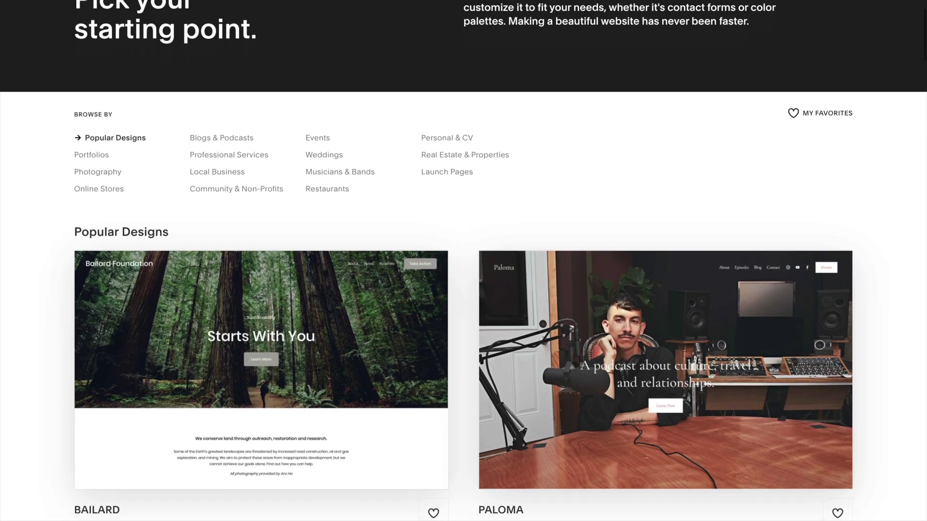
pyautogui.scroll(-4, 463, 261)
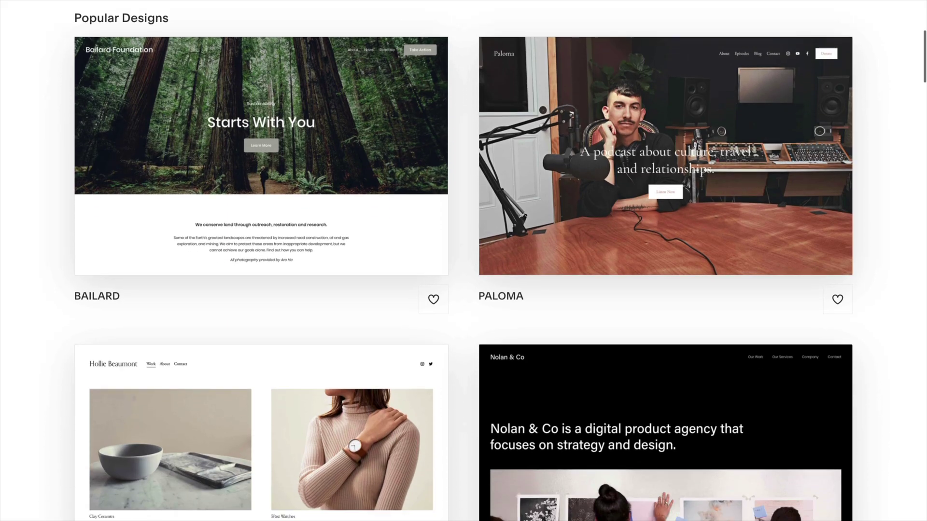
pyautogui.scroll(-1, 464, 260)
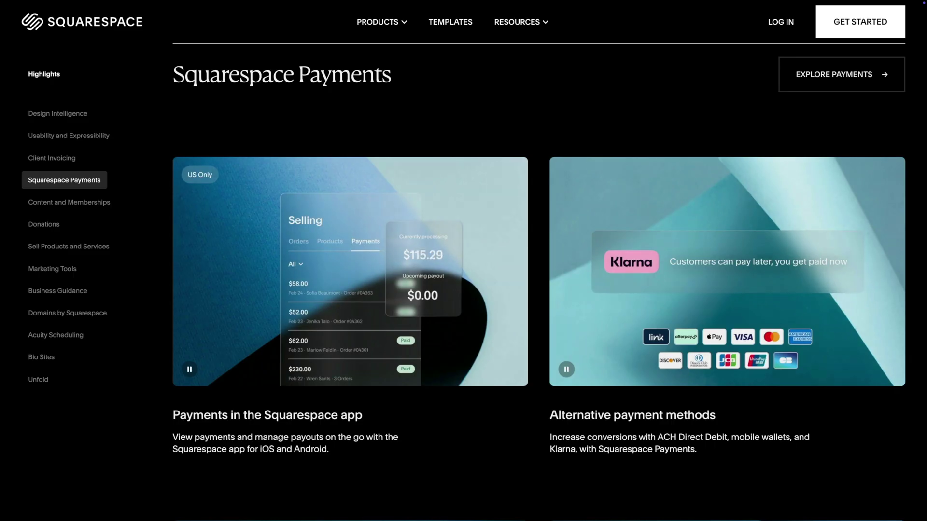
# Step: Scroll past Squarespace Payments to the Content and Memberships highlights on blogs and video paywalls
pyautogui.scroll(-5, 538, 272)
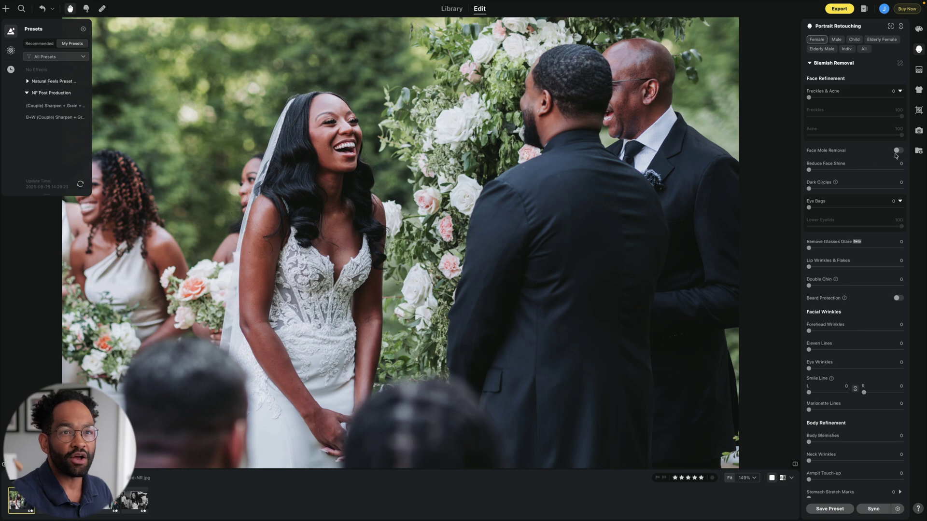
# Step: Switch Evoto's right sidebar from Portrait Retouching to the Color Adjustments panel
pyautogui.click(919, 29)
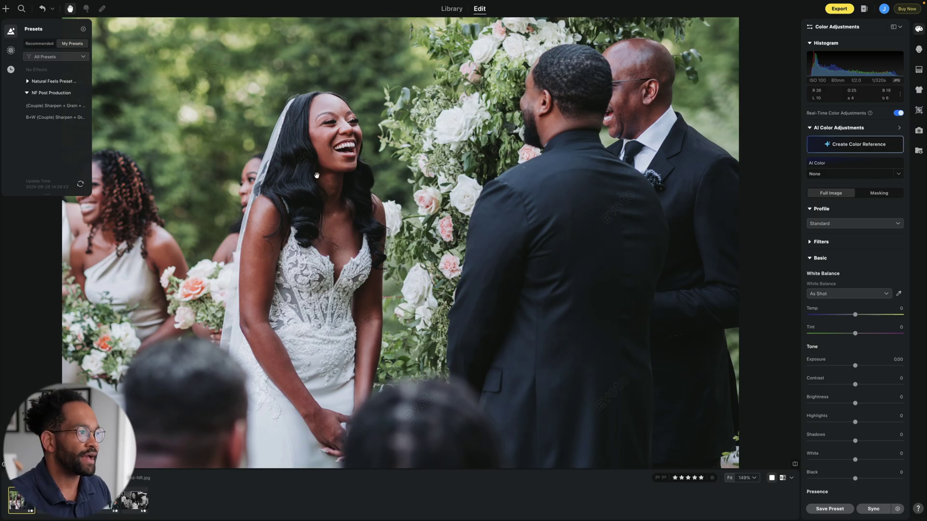
# Step: Apply the NF Post Production (Couple) Sharpen + Grain preset and verify sharpening 60 and grain 10
pyautogui.moveTo(58, 106)
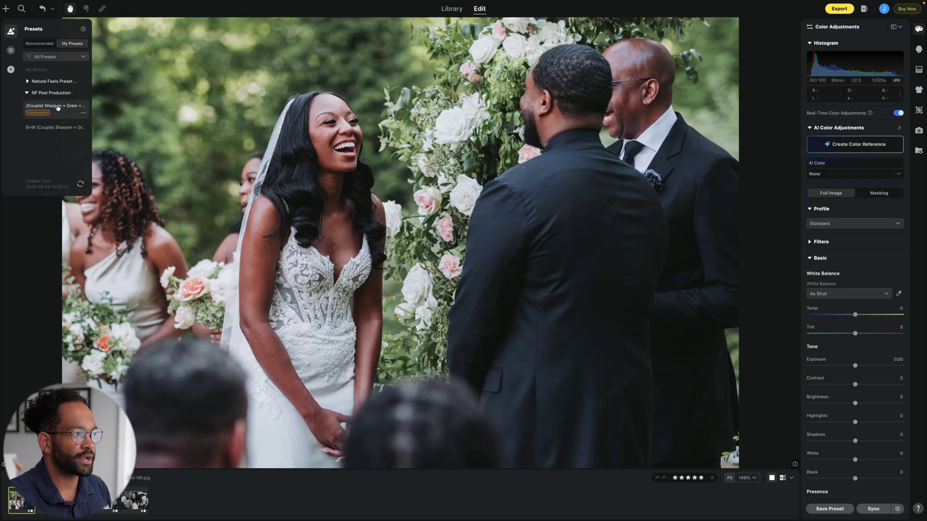
pyautogui.click(59, 107)
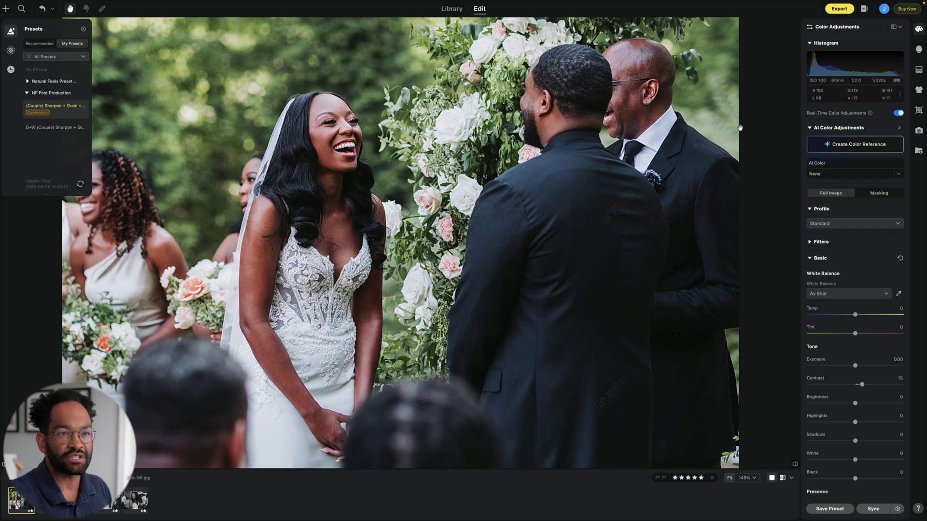
pyautogui.scroll(-3, 805, 304)
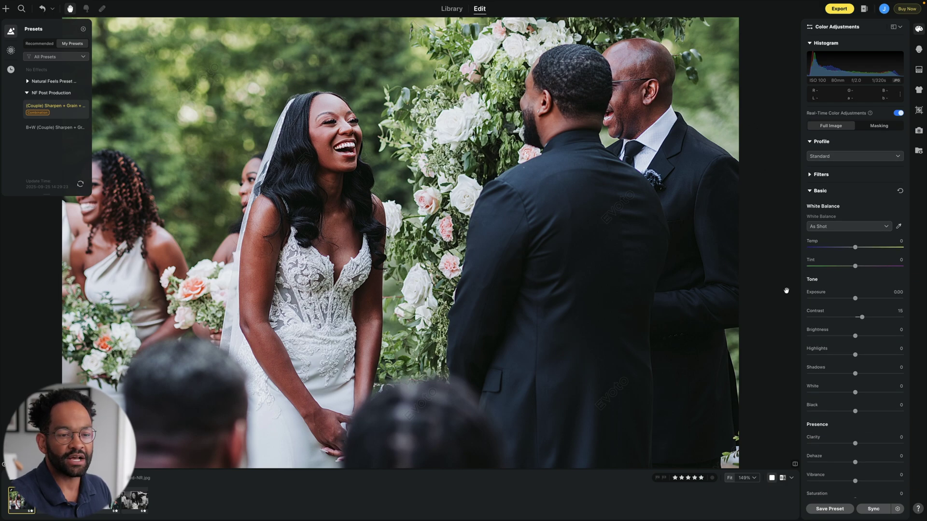
pyautogui.scroll(-5, 803, 292)
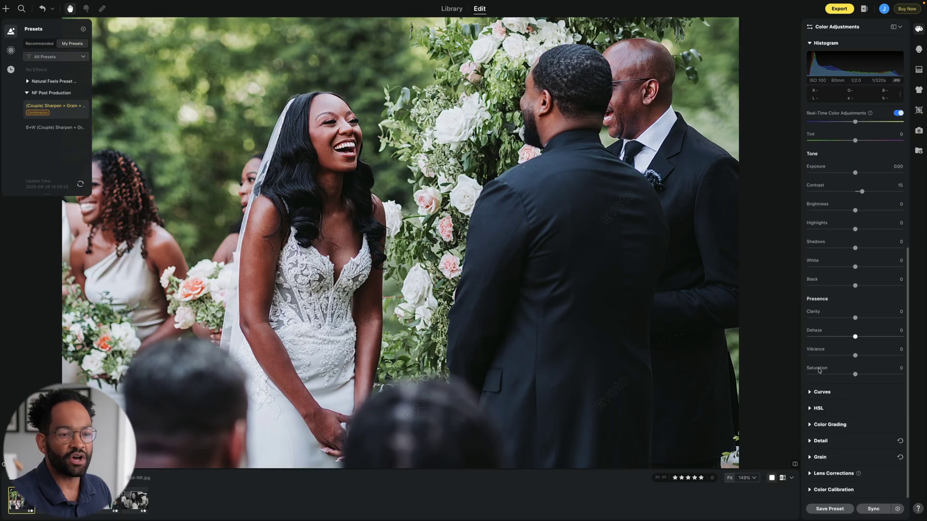
pyautogui.click(815, 459)
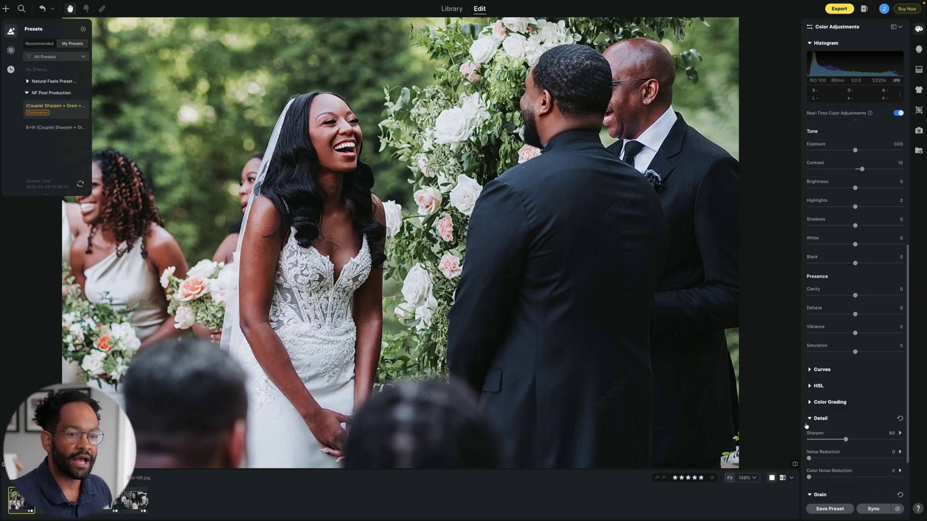
pyautogui.click(808, 419)
pyautogui.scroll(5, 808, 442)
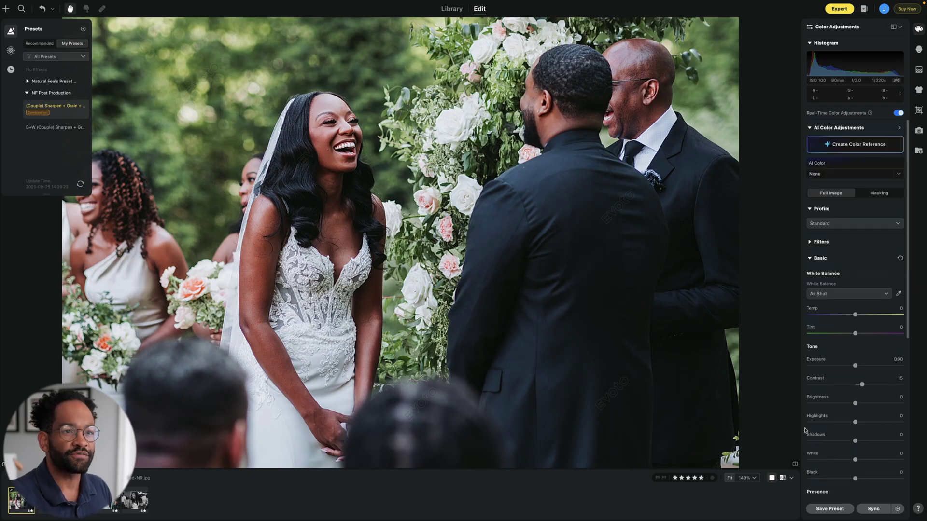
# Step: Apply the Female portrait retouching preset to the ceremony photo after trying Male
pyautogui.click(918, 49)
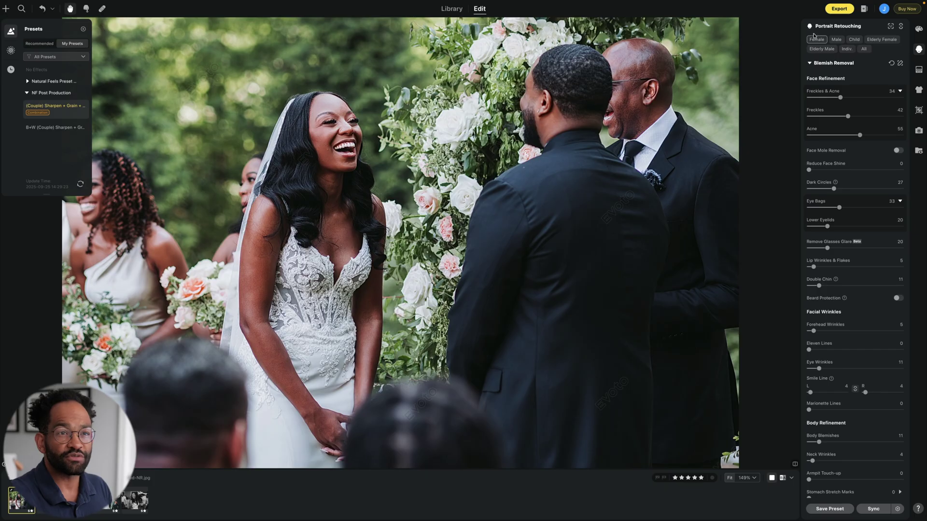
pyautogui.click(835, 39)
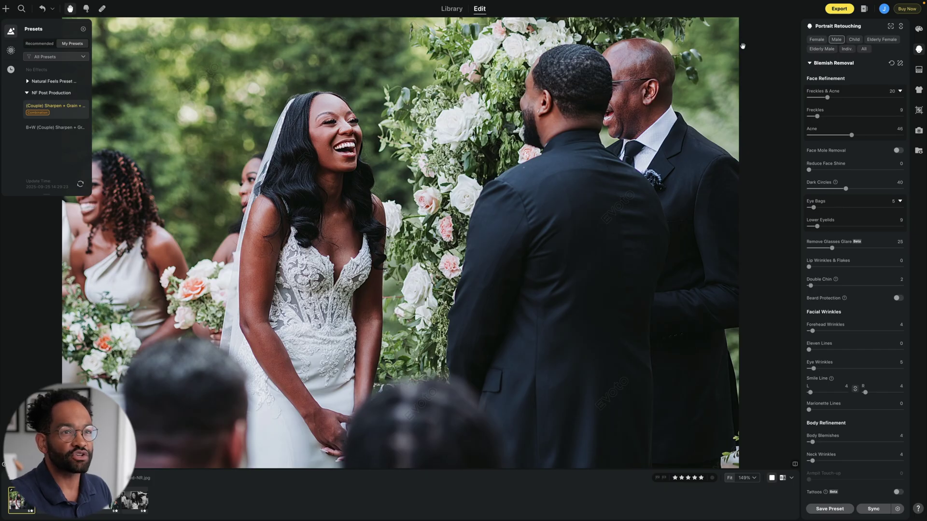
pyautogui.click(817, 41)
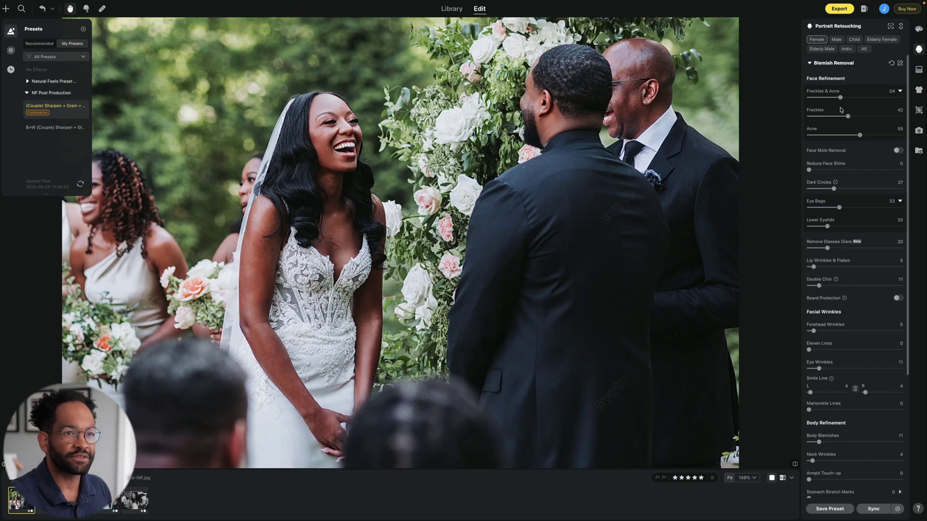
# Step: Raise blemish removal to Freckles & Acne 97, Acne 100 and Freckles 96
pyautogui.moveTo(841, 98); pyautogui.dragTo(897, 99)
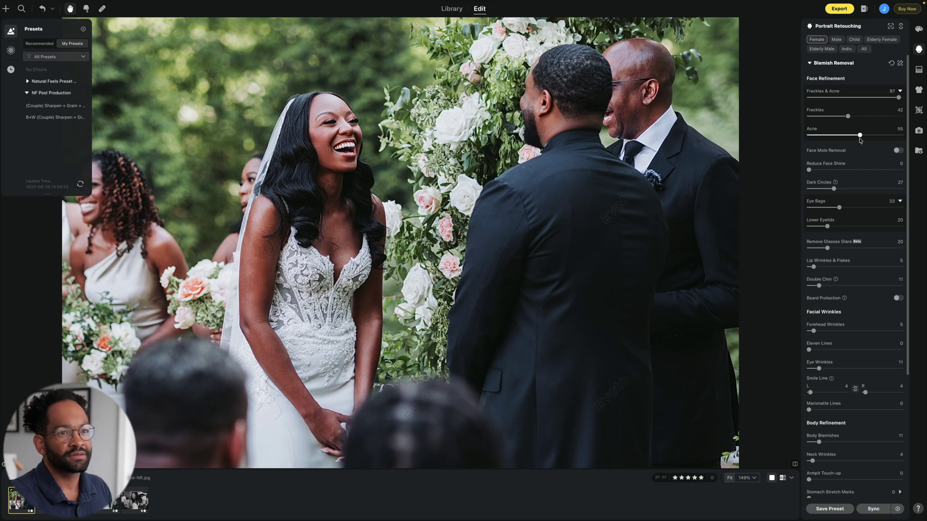
pyautogui.moveTo(859, 135); pyautogui.dragTo(901, 135)
pyautogui.moveTo(848, 116); pyautogui.dragTo(898, 117)
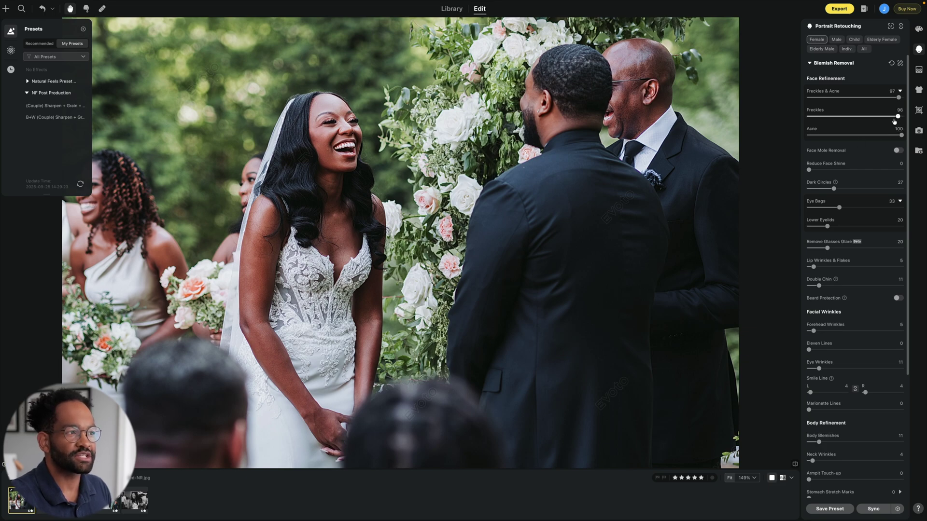
pyautogui.scroll(3, 329, 157)
pyautogui.scroll(3, 329, 157)
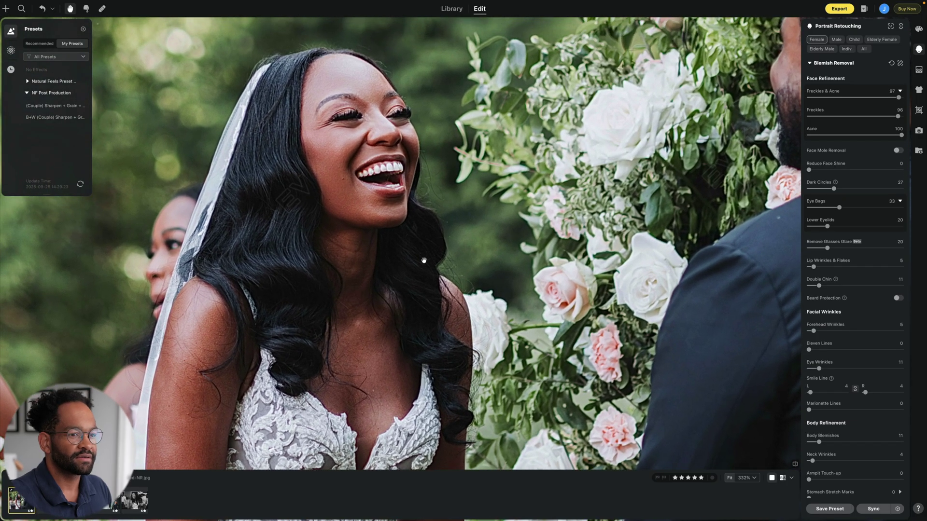
# Step: Compare before and after, then spot-heal the small bright spot on the bride's cheek
pyautogui.click(794, 465)
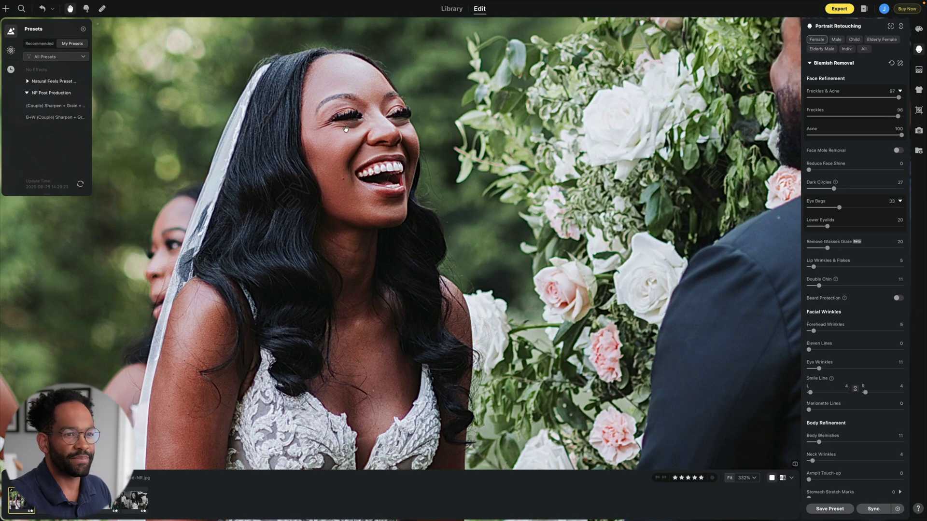
pyautogui.scroll(-4, 817, 289)
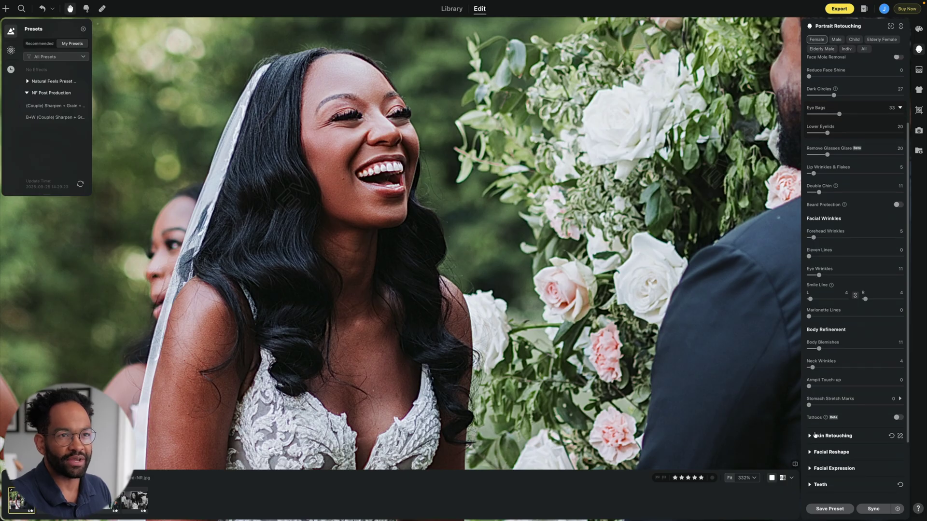
pyautogui.click(102, 8)
pyautogui.scroll(1, 343, 178)
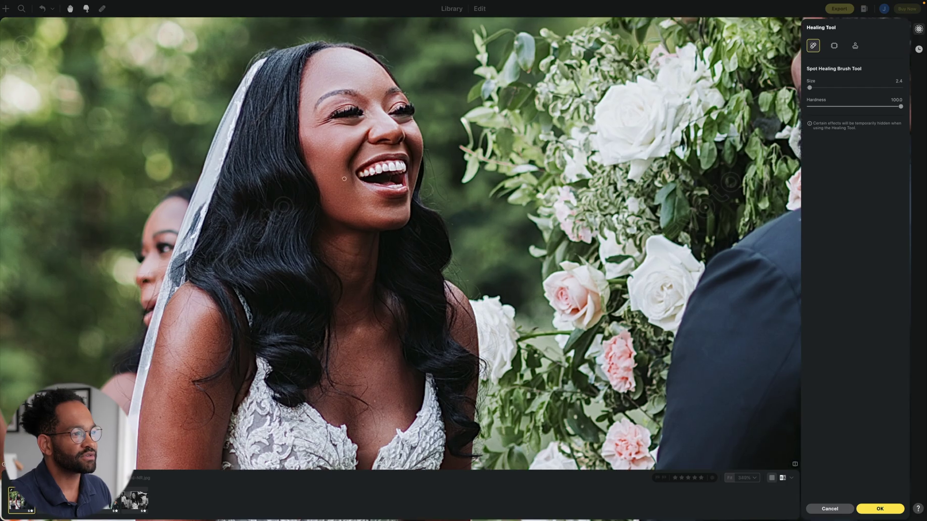
pyautogui.click(342, 179)
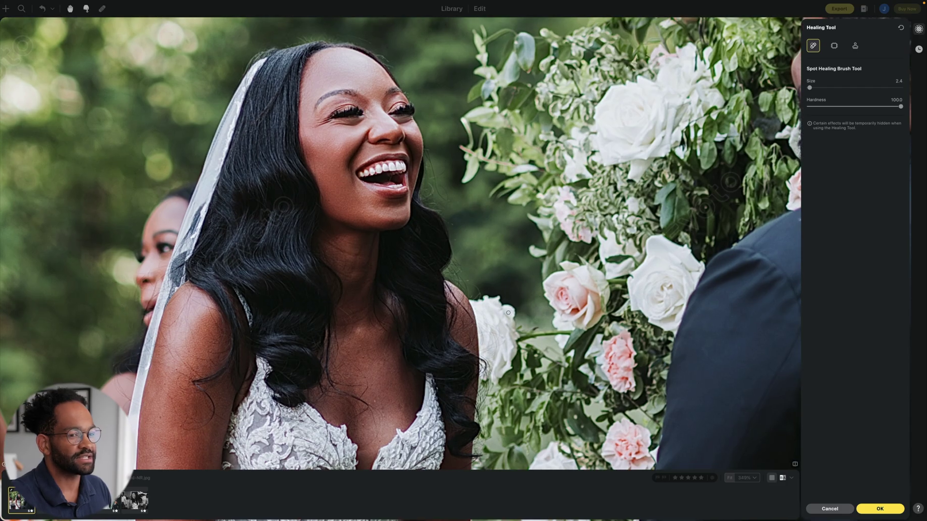
pyautogui.click(880, 510)
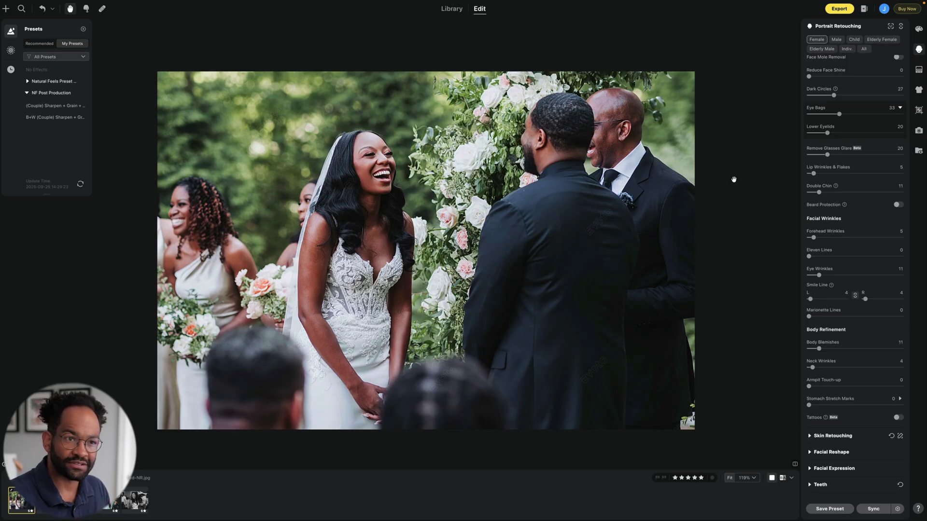
# Step: Give the next black-and-white bride photo the B+W (Couple) preset, then advance to the dancing bride
pyautogui.press('Right')
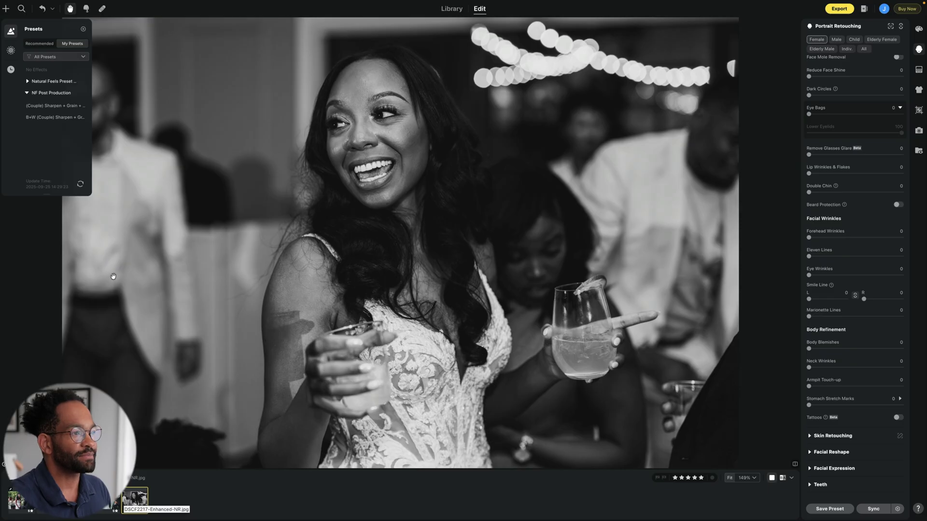
pyautogui.scroll(-3, 114, 277)
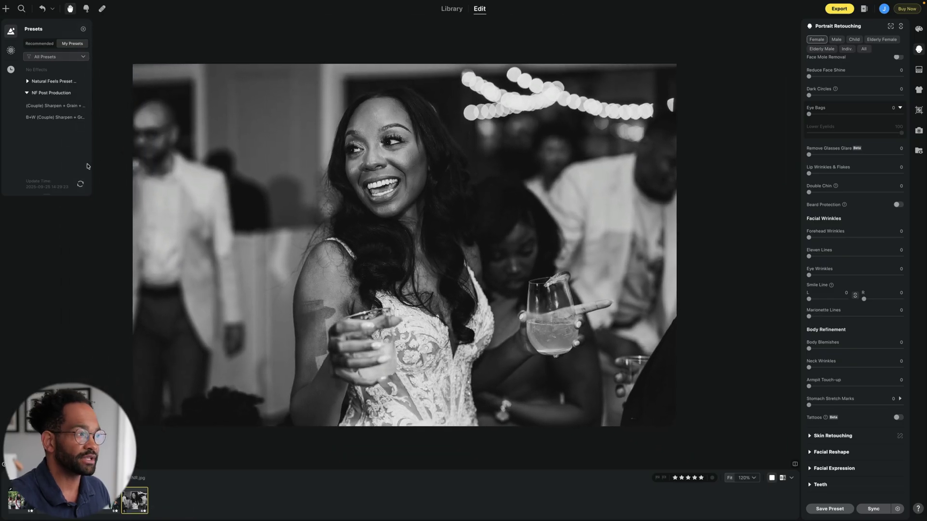
pyautogui.click(65, 121)
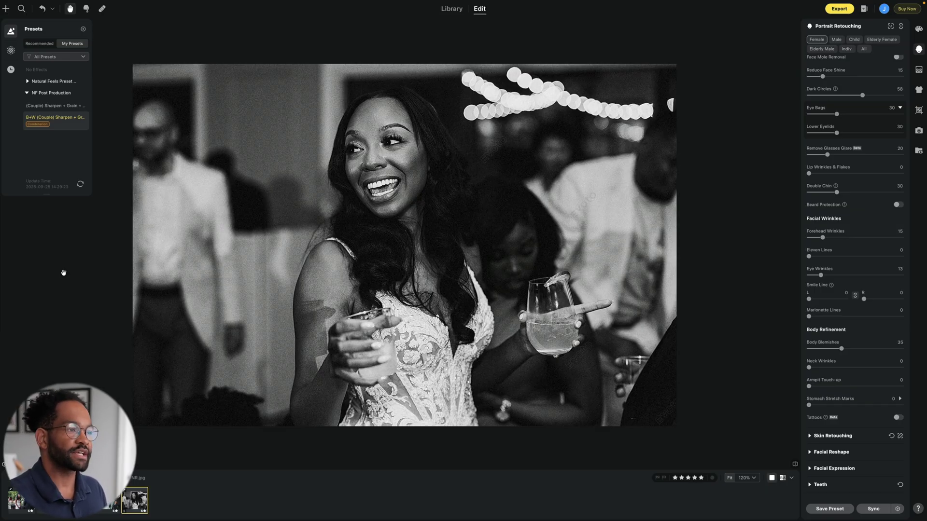
pyautogui.click(108, 500)
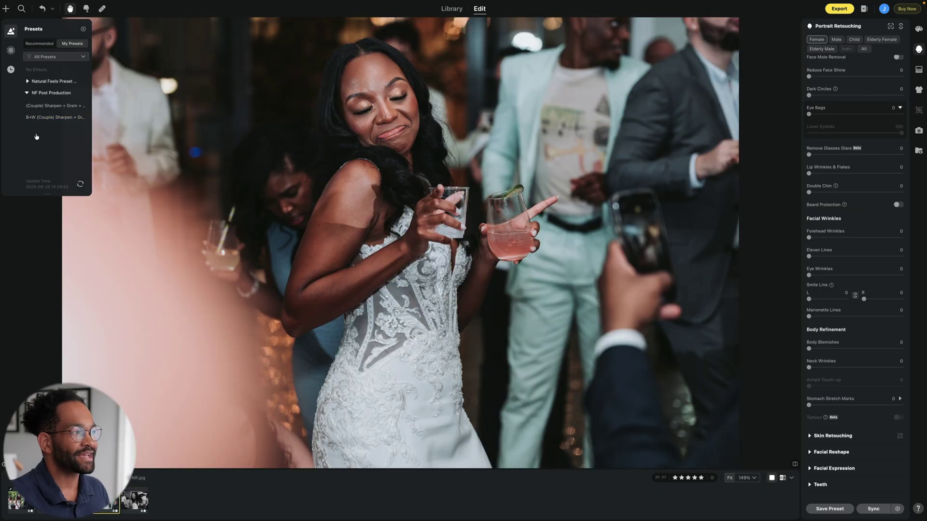